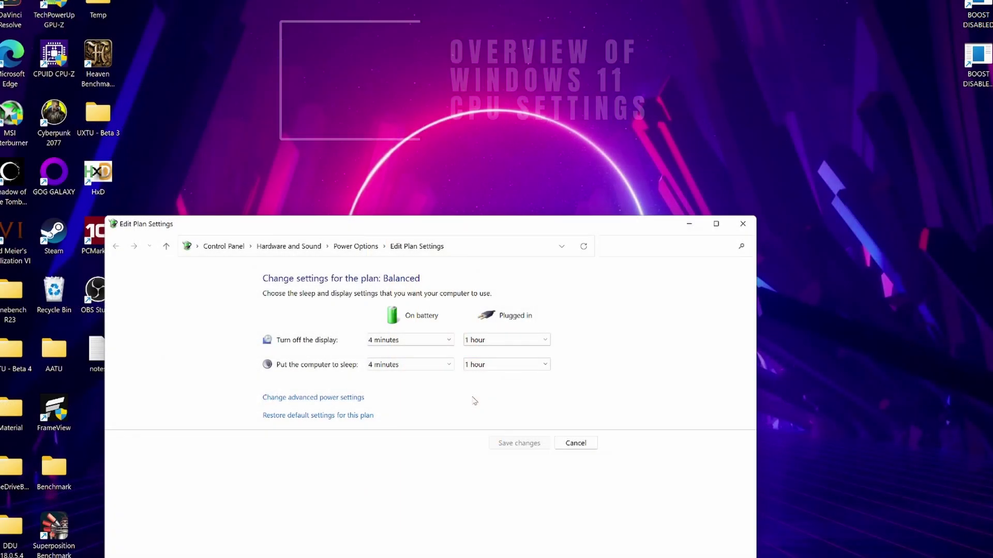
- Cap the Balanced plan's plugged-in maximum processor frequency at 3600 MHz and apply it
{"action": "left_click", "coordinate": [334, 397]}
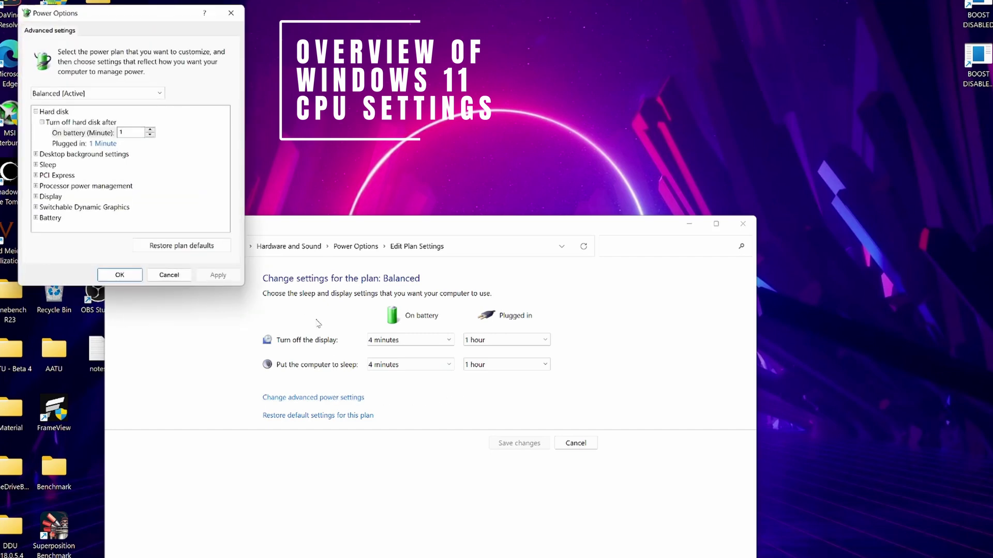
{"action": "left_click", "coordinate": [38, 187]}
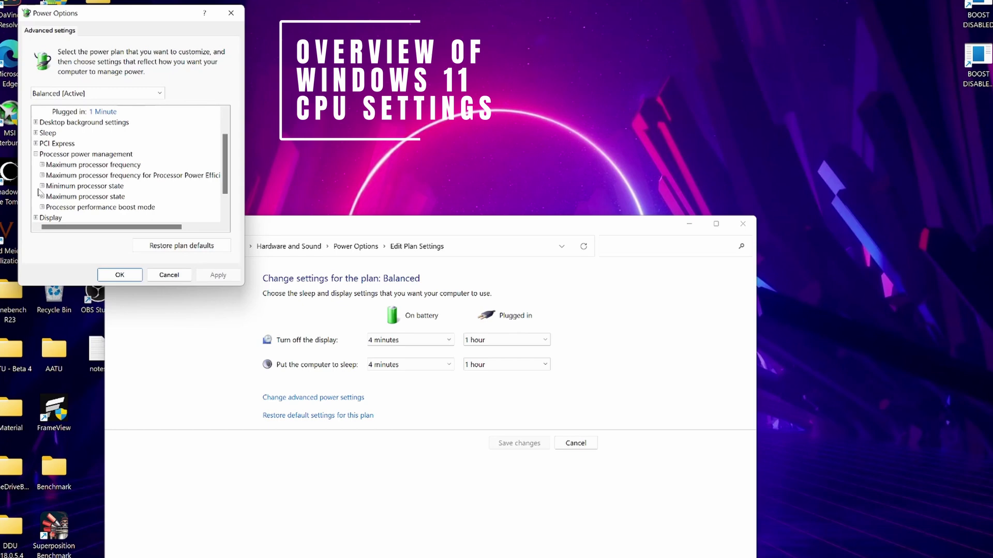
{"action": "left_click", "coordinate": [121, 165]}
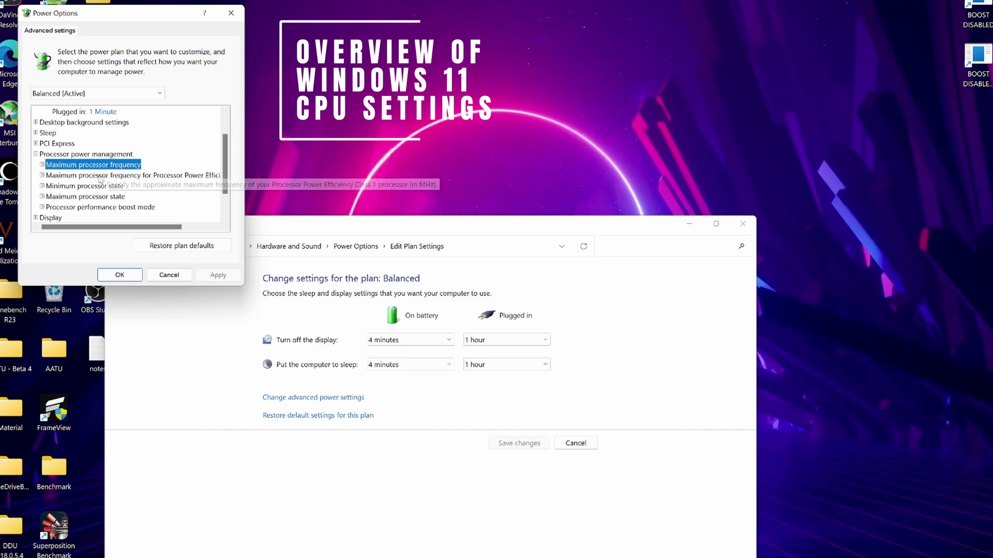
{"action": "left_click", "coordinate": [42, 165]}
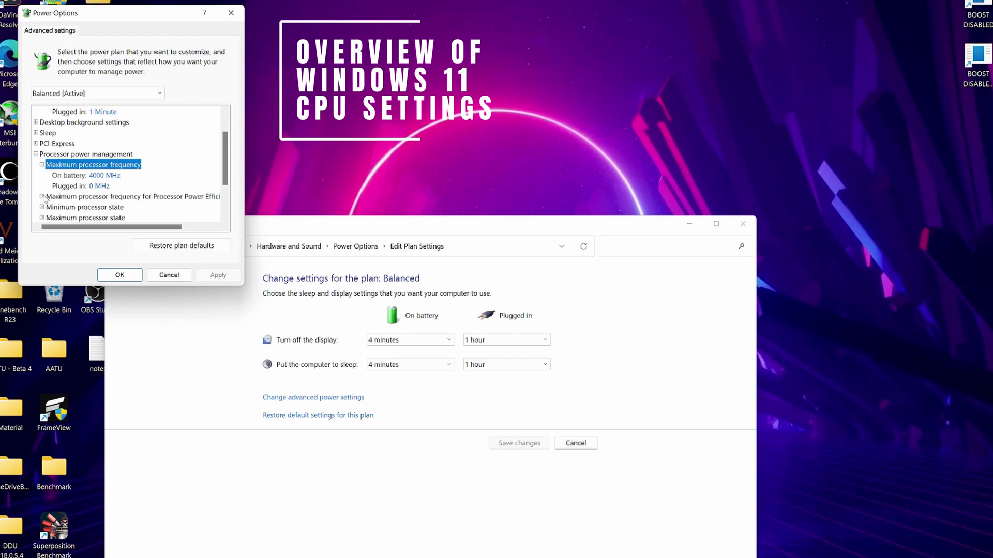
{"action": "mouse_move", "coordinate": [77, 201]}
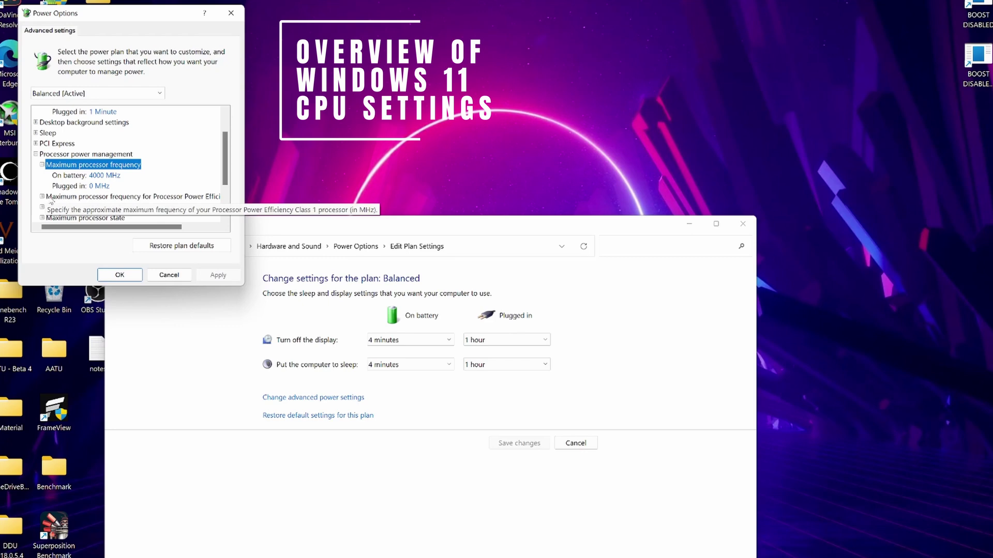
{"action": "left_click", "coordinate": [42, 197]}
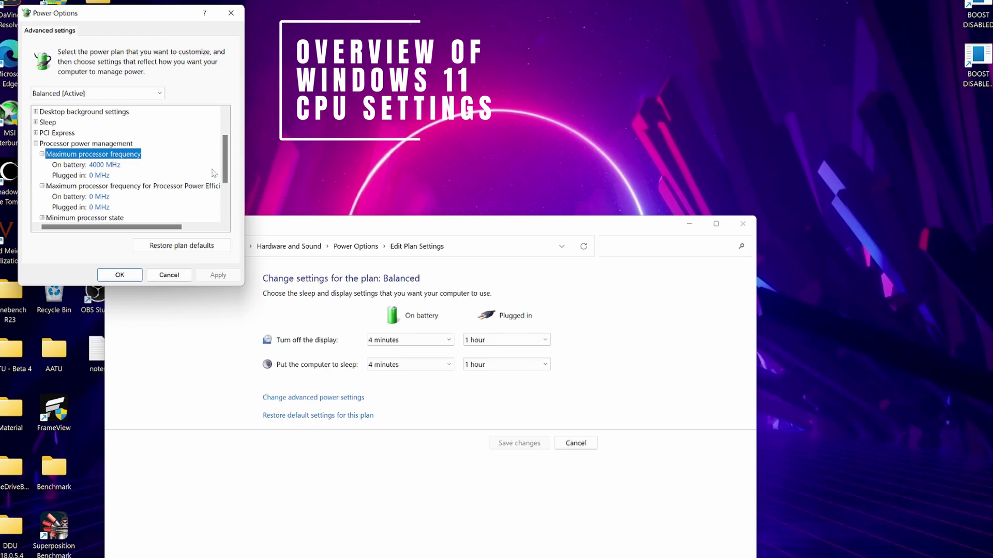
{"action": "scroll", "coordinate": [223, 163], "scroll_direction": "down", "scroll_amount": 2}
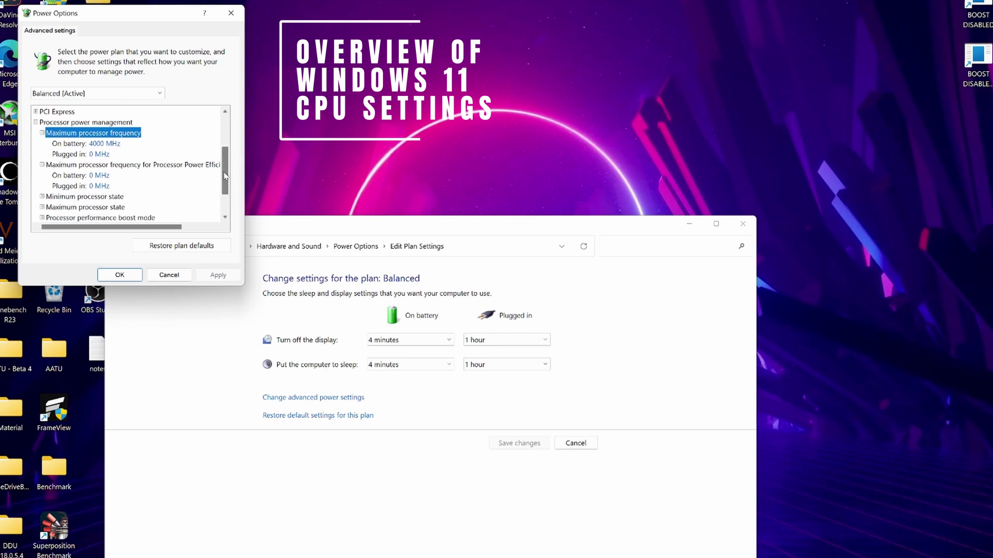
{"action": "scroll", "coordinate": [225, 176], "scroll_direction": "down", "scroll_amount": 1}
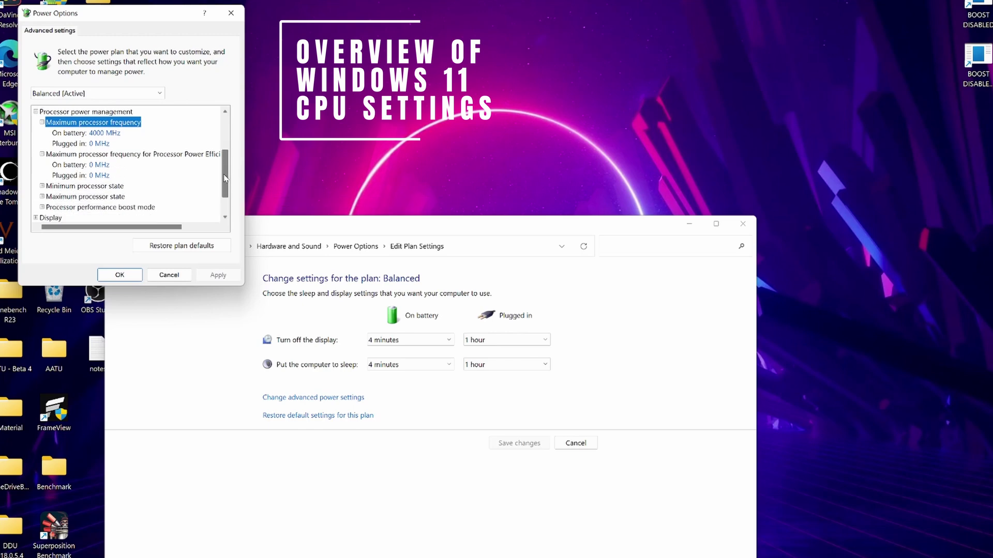
{"action": "left_click", "coordinate": [103, 146]}
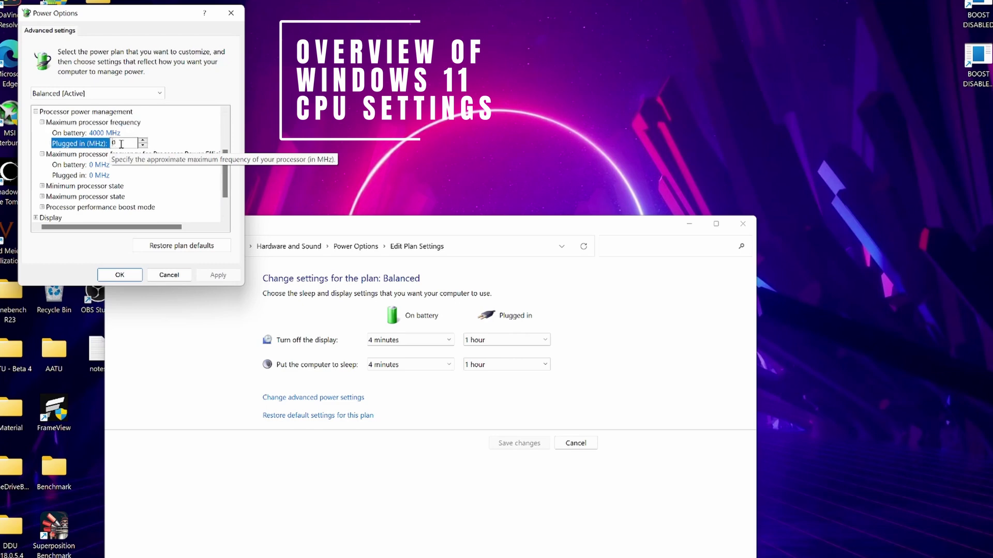
{"action": "double_click", "coordinate": [121, 145]}
{"action": "type", "text": "3900"}
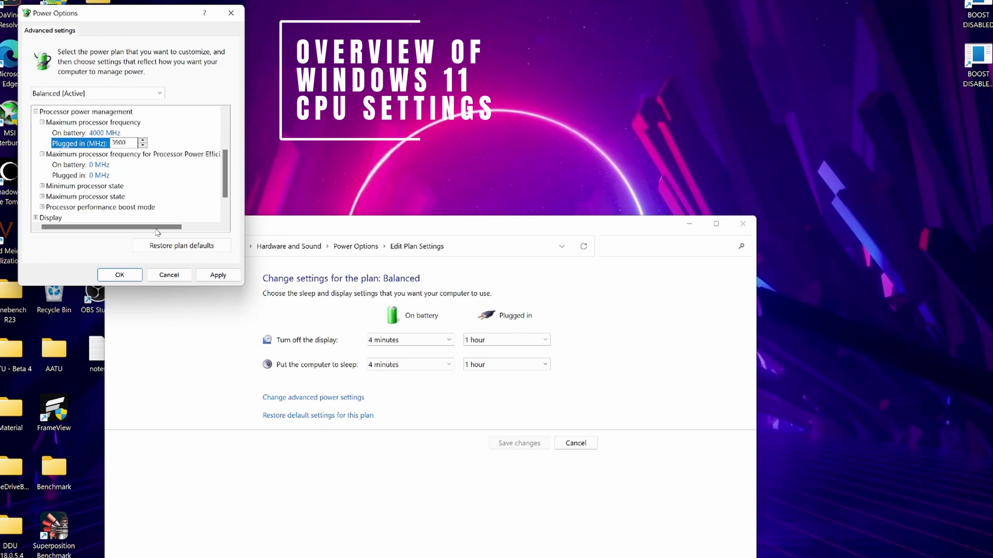
{"action": "left_click", "coordinate": [210, 277]}
- Collapse the frequency entries and expand the Minimum and Maximum processor state values
{"action": "left_click", "coordinate": [42, 122]}
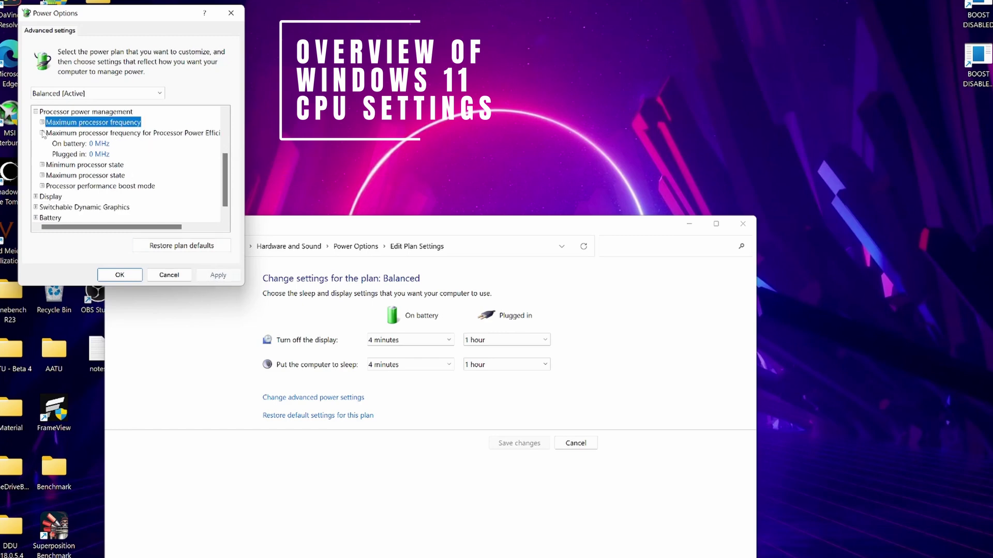
{"action": "left_click", "coordinate": [42, 133]}
{"action": "left_click", "coordinate": [43, 154]}
{"action": "left_click", "coordinate": [42, 186]}
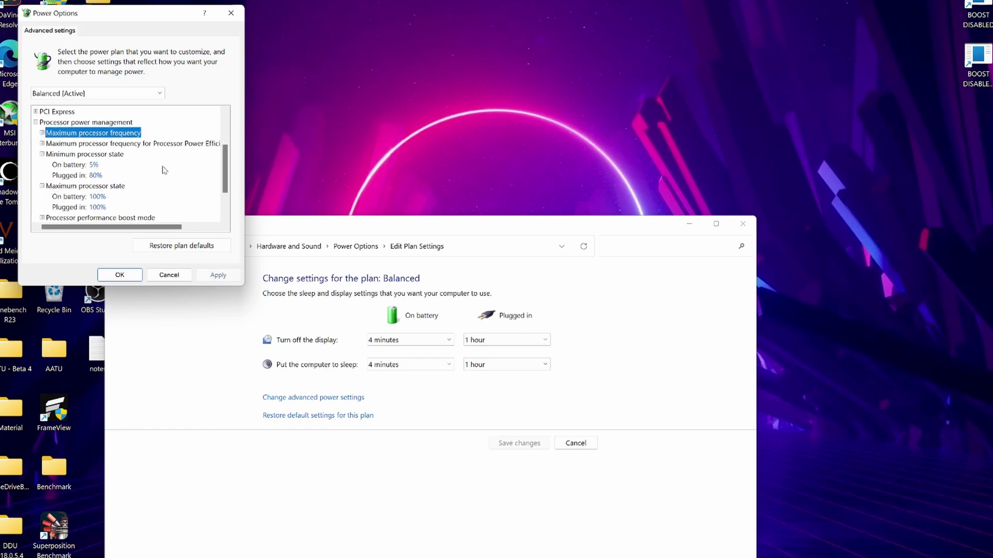
- Review the Minimum and Maximum processor state values, then collapse them
{"action": "scroll", "coordinate": [164, 170], "scroll_direction": "down", "scroll_amount": 1}
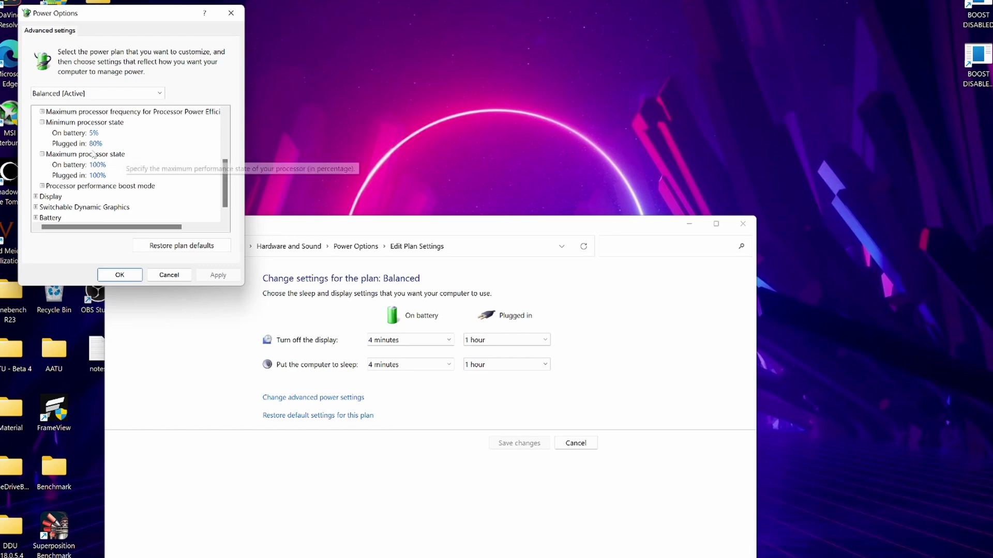
{"action": "left_click", "coordinate": [42, 154]}
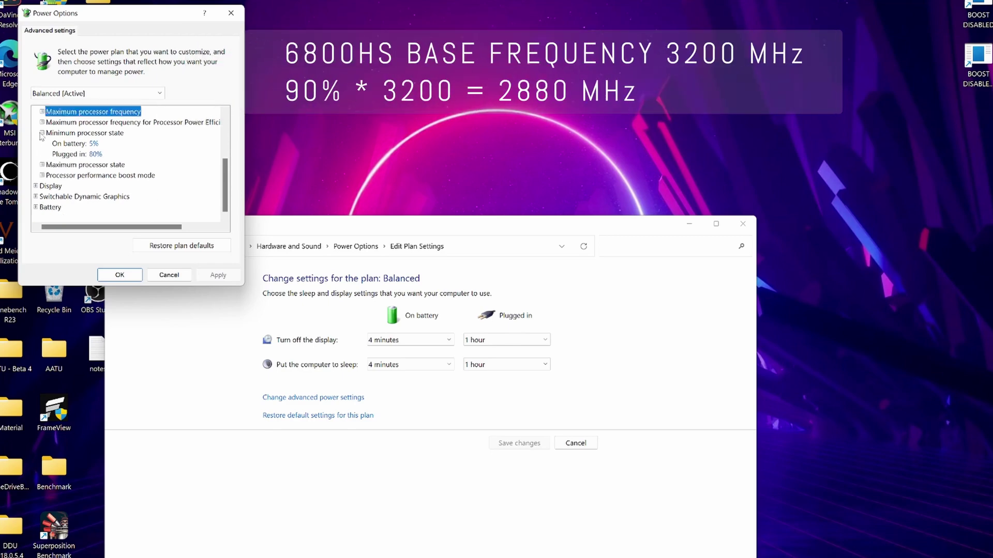
{"action": "left_click", "coordinate": [42, 134]}
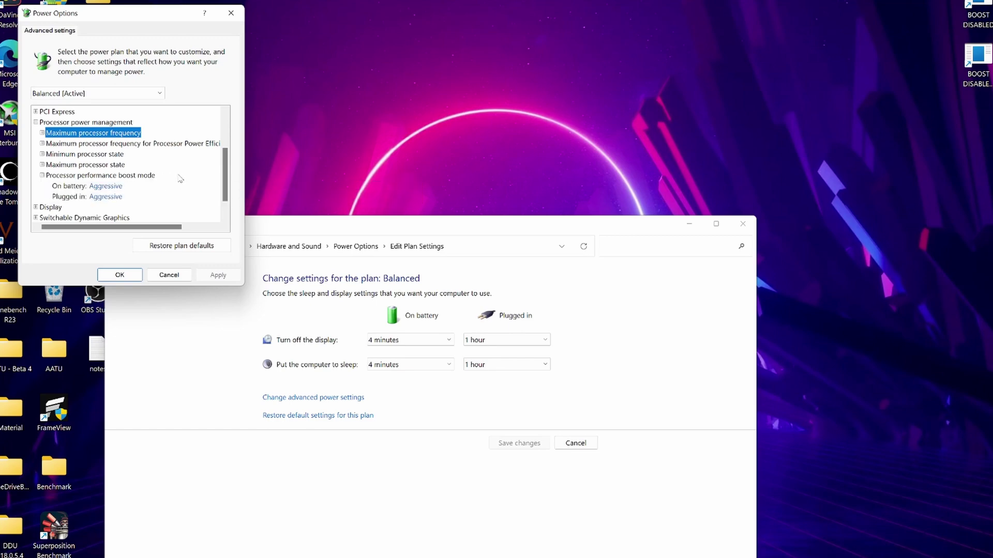
- Show the choices for plugged-in Processor performance boost mode, currently Aggressive
{"action": "scroll", "coordinate": [182, 179], "scroll_direction": "down", "scroll_amount": 1}
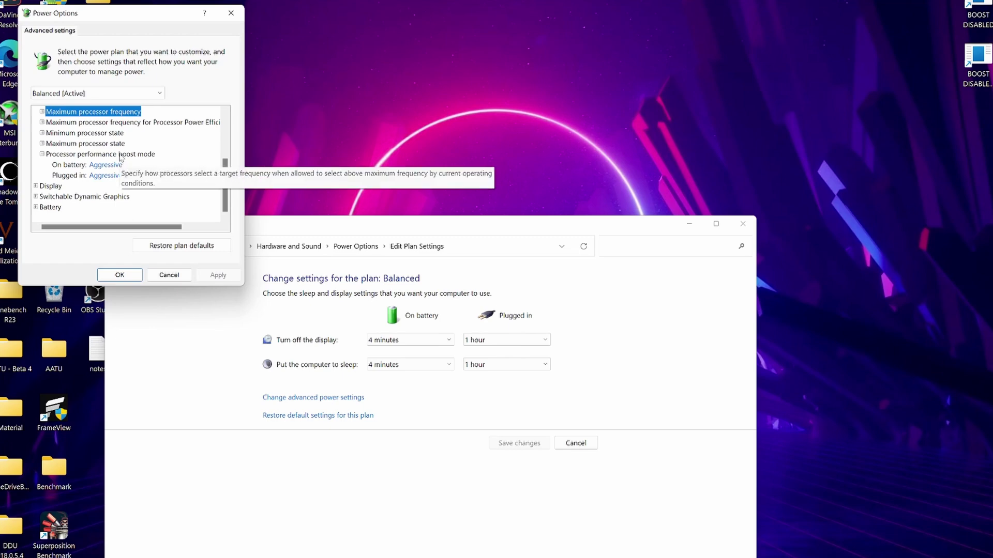
{"action": "left_click", "coordinate": [114, 176]}
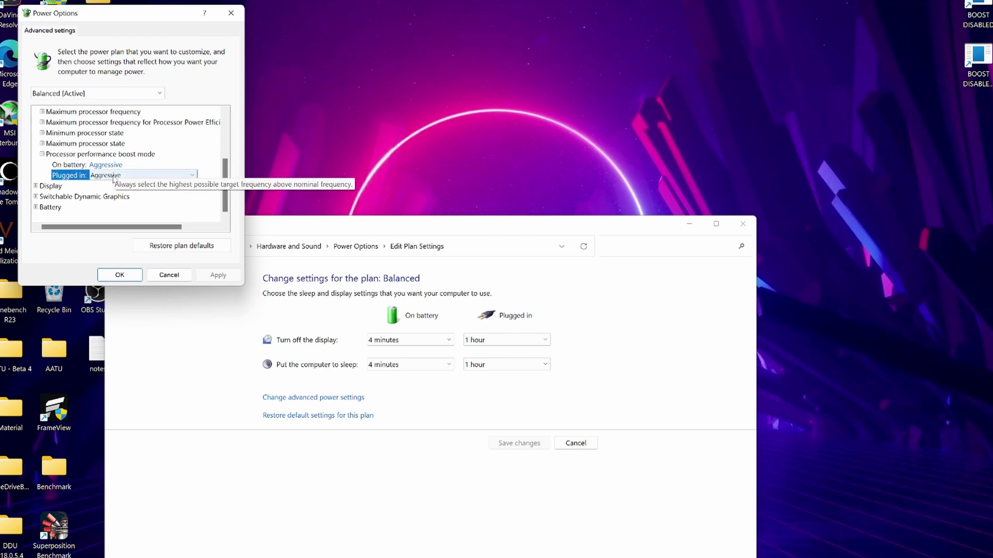
{"action": "left_click", "coordinate": [159, 176]}
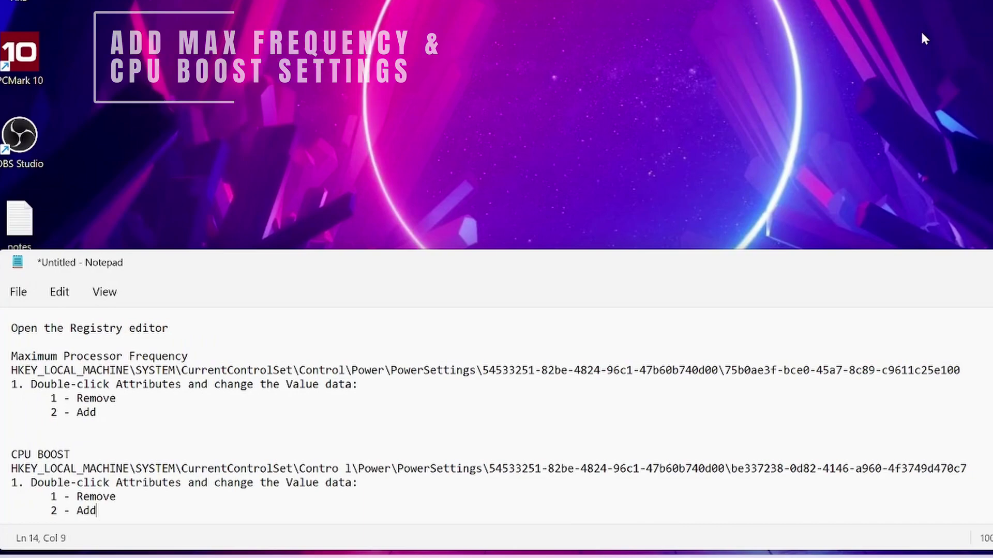
- Launch Registry Editor (regedit) as administrator
{"action": "key", "text": "super"}
{"action": "type", "text": "regedit"}
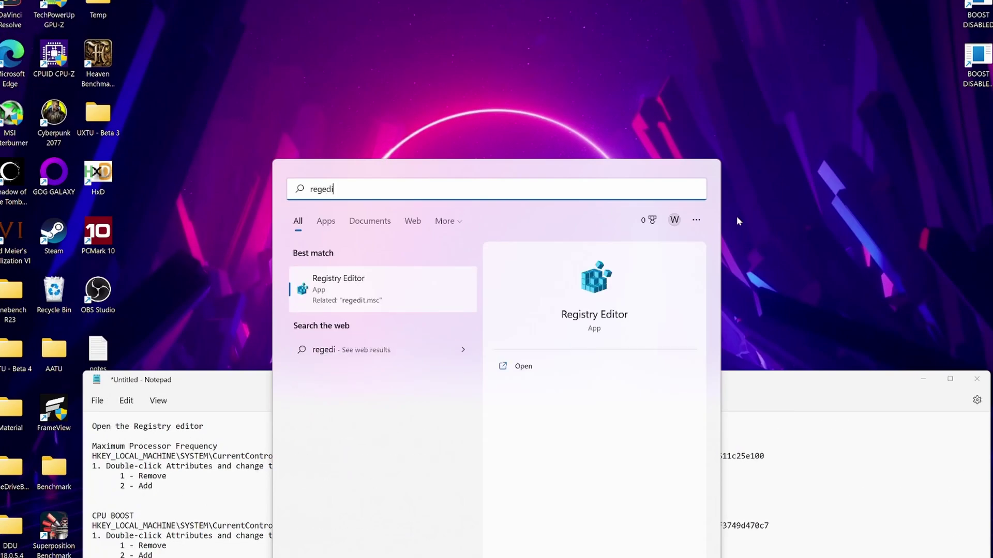
{"action": "right_click", "coordinate": [360, 293]}
{"action": "left_click", "coordinate": [394, 308]}
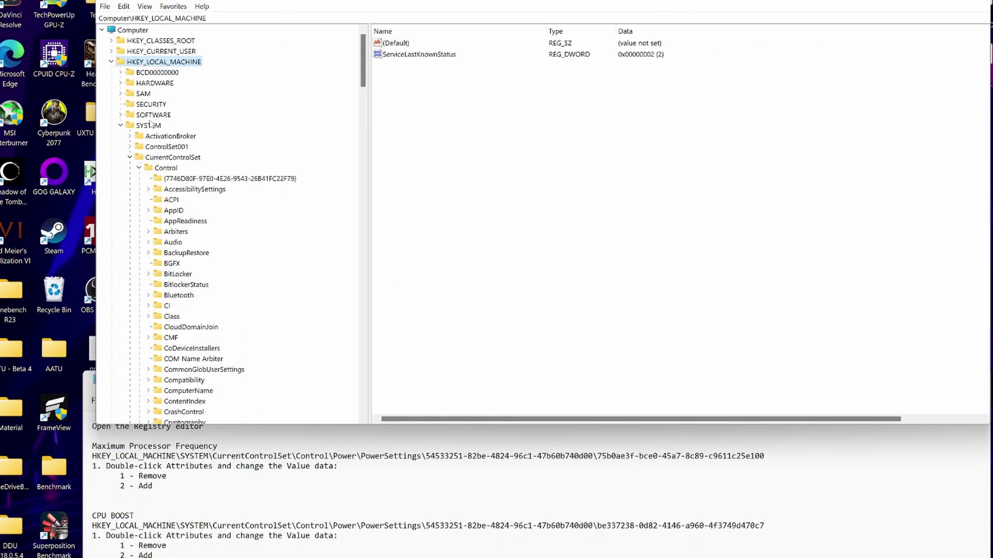
- Browse to HKLM\SYSTEM\CurrentControlSet\Control\Power\PowerSettings\54533251… processor power management key
{"action": "left_click", "coordinate": [180, 158]}
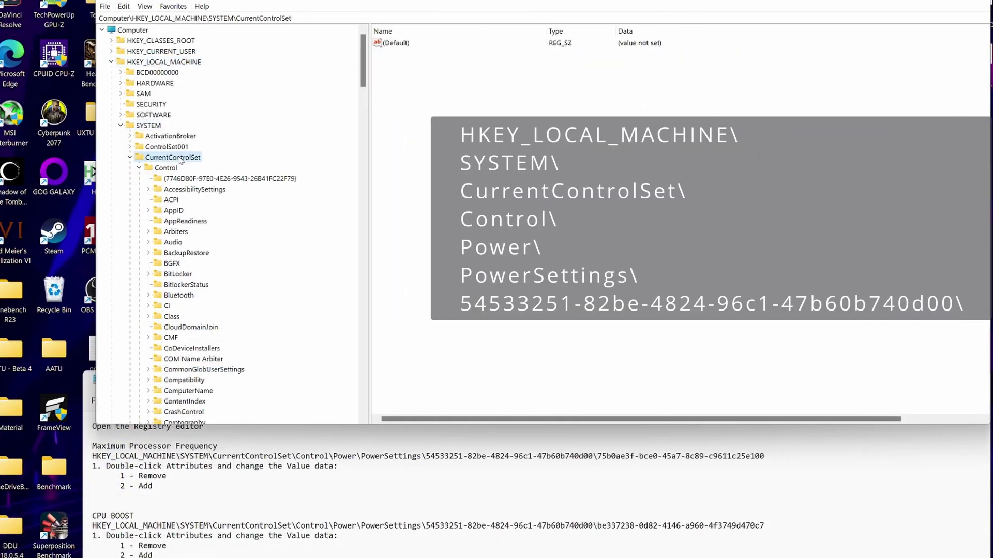
{"action": "left_click", "coordinate": [166, 168]}
{"action": "scroll", "coordinate": [297, 203], "scroll_direction": "down", "scroll_amount": 20}
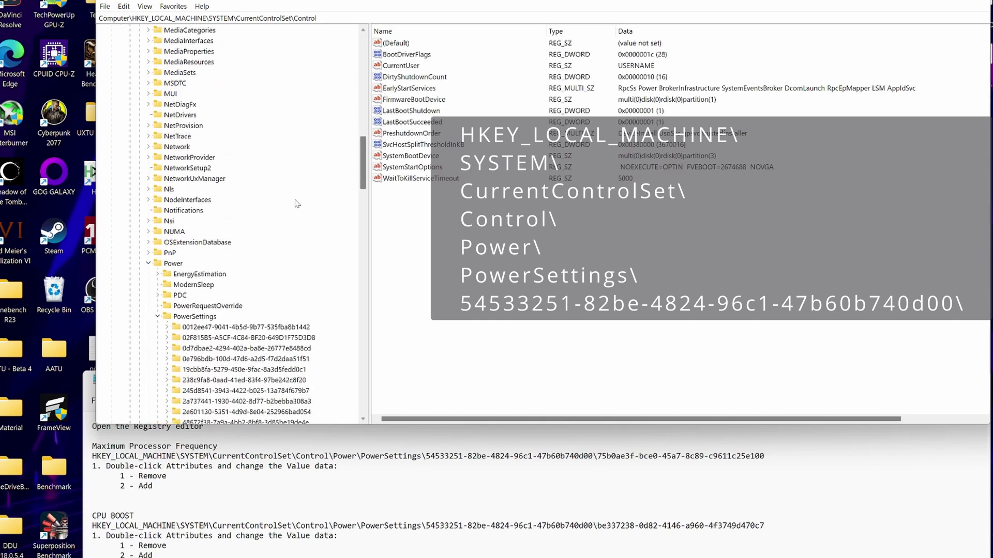
{"action": "left_click", "coordinate": [173, 264]}
{"action": "left_click", "coordinate": [203, 316]}
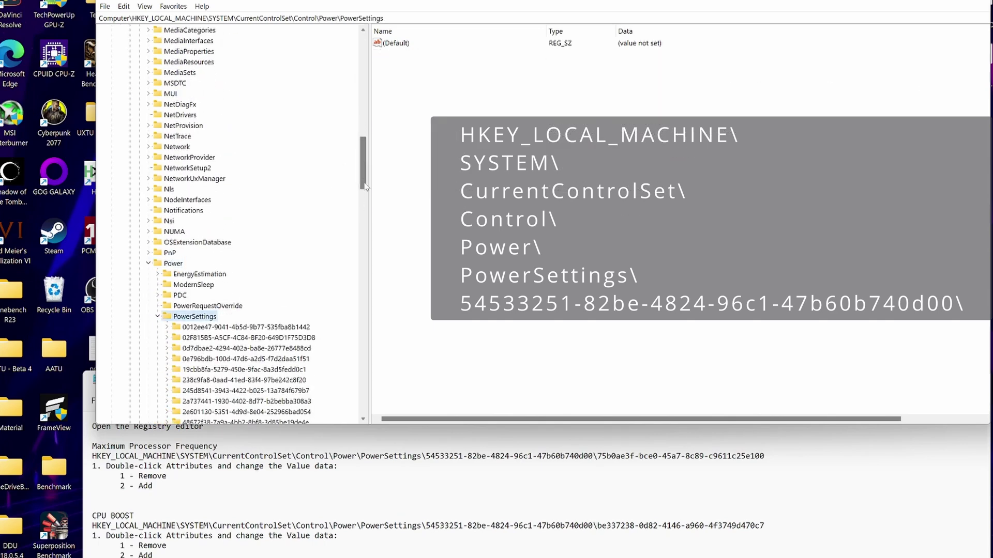
{"action": "left_click_drag", "start_coordinate": [364, 169], "coordinate": [356, 258]}
{"action": "left_click", "coordinate": [245, 200]}
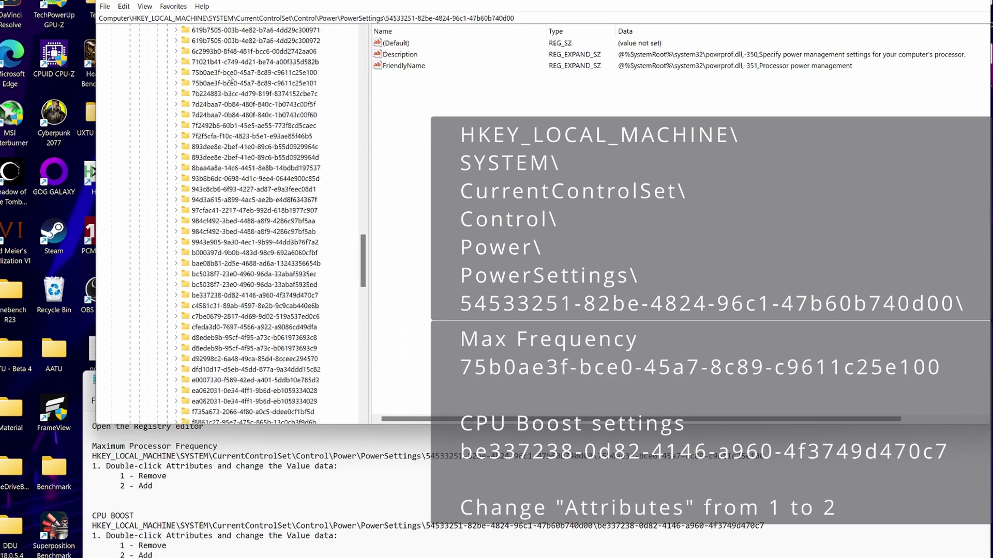
- Change Attributes from 1 to 2 in the 75b0ae3f… frequency and be337238… boost mode keys
{"action": "left_click", "coordinate": [230, 73]}
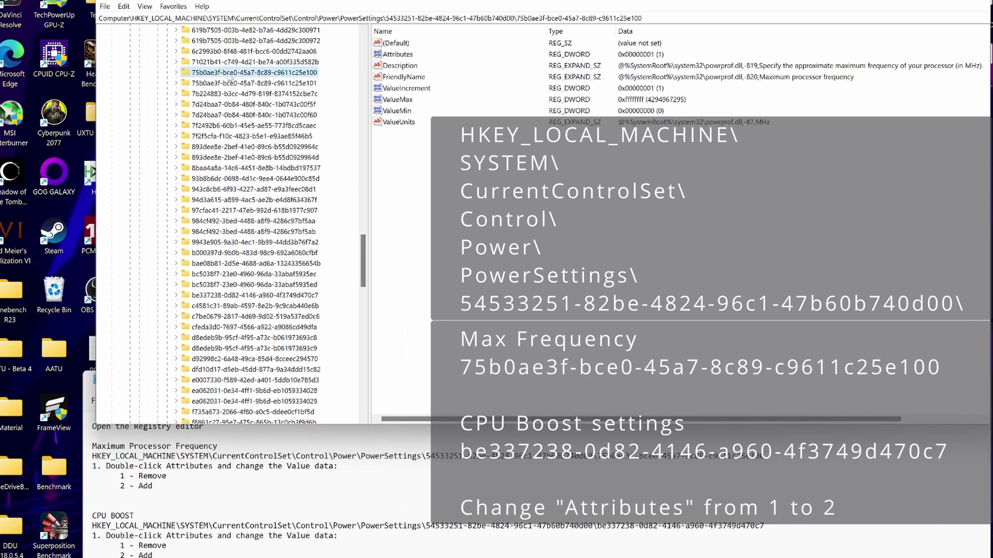
{"action": "double_click", "coordinate": [396, 56]}
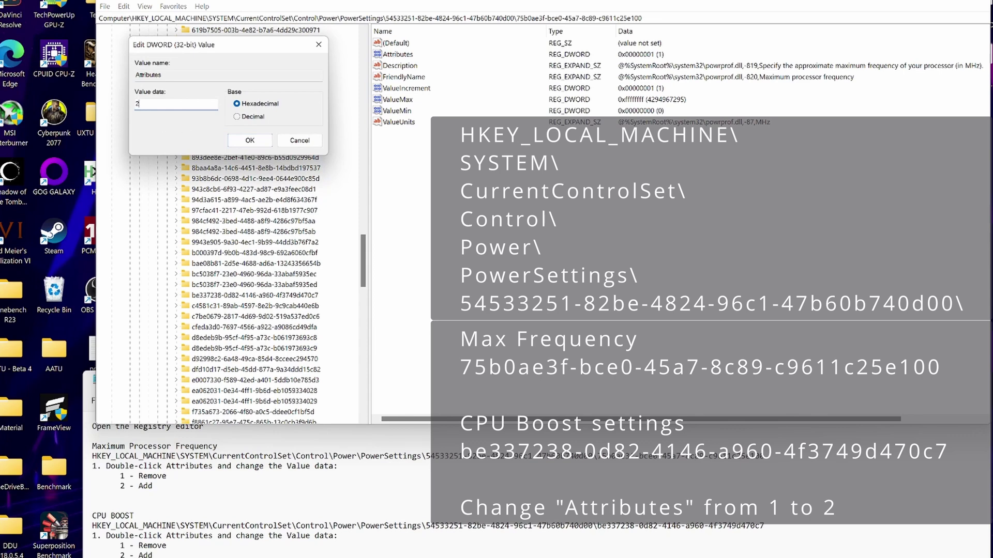
{"action": "type", "text": "2"}
{"action": "left_click", "coordinate": [237, 140]}
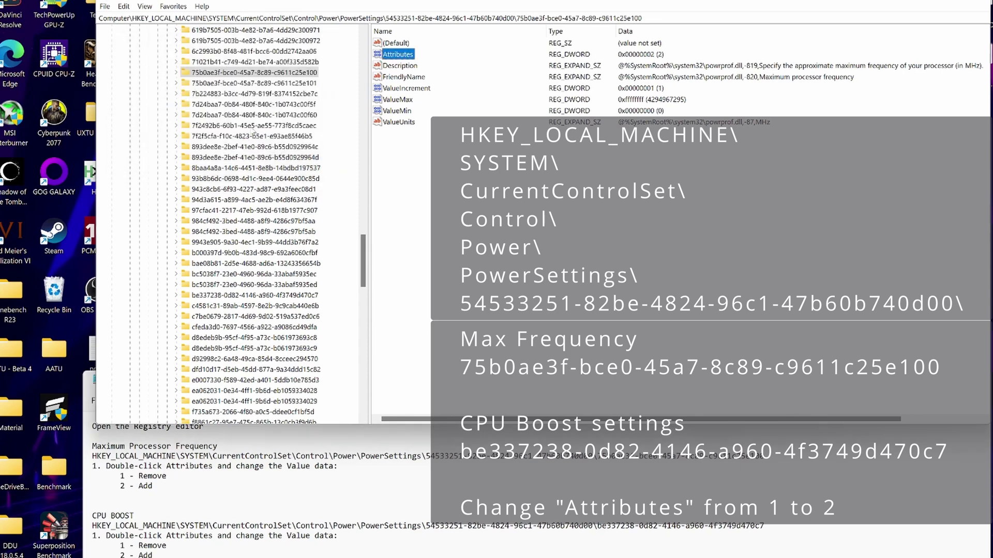
{"action": "scroll", "coordinate": [254, 135], "scroll_direction": "down", "scroll_amount": 7}
{"action": "left_click", "coordinate": [201, 62]}
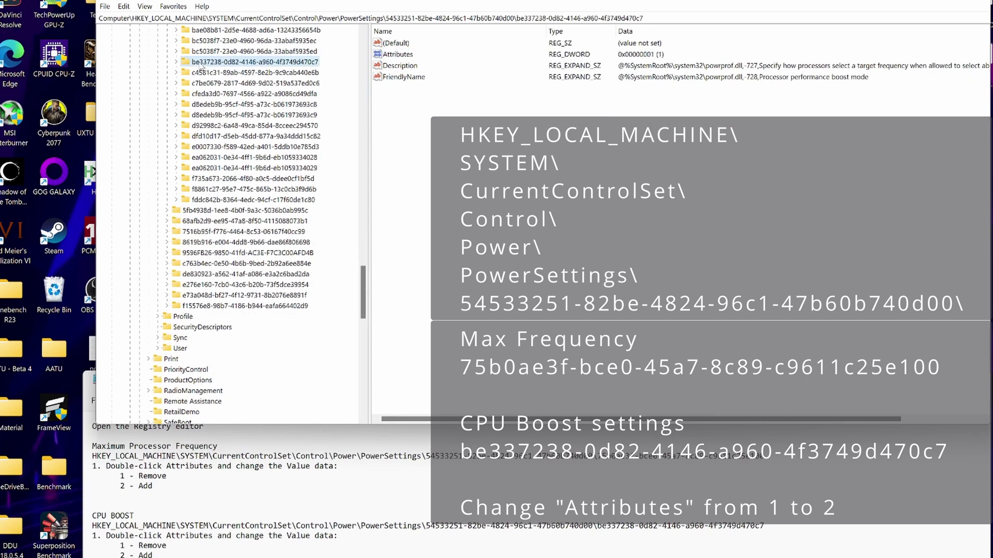
{"action": "double_click", "coordinate": [394, 56]}
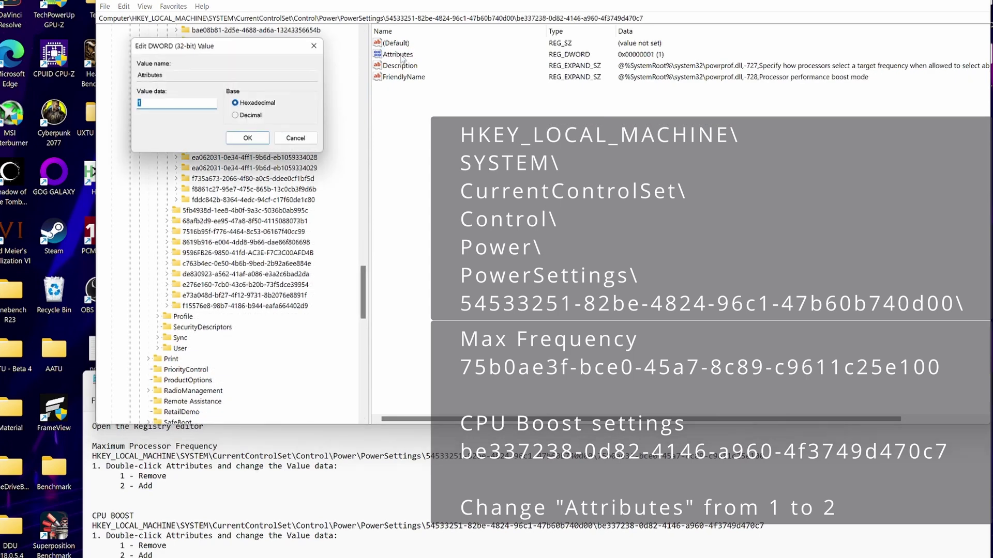
{"action": "left_click", "coordinate": [250, 140]}
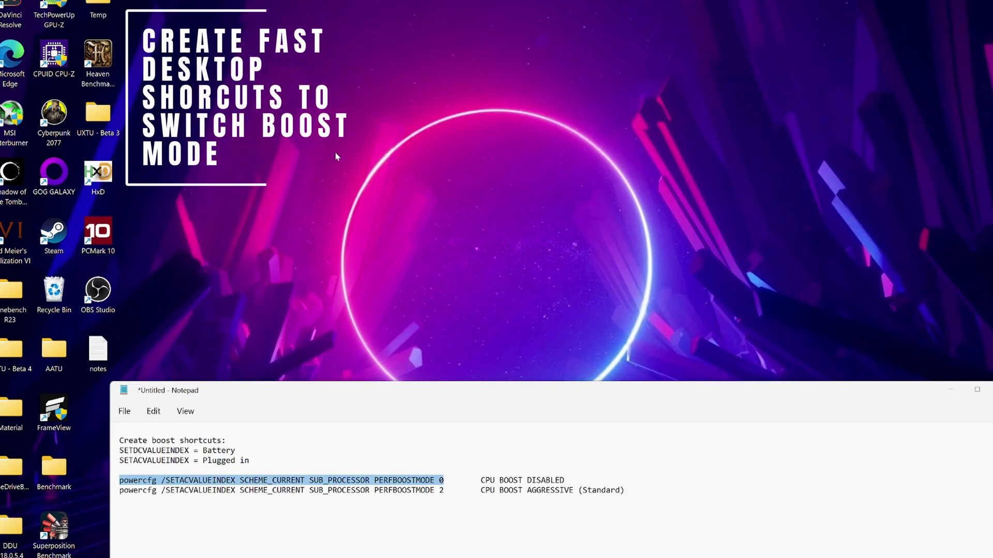
- Create a CPU BOOST DISABLED desktop shortcut running the boost-disable powercfg command
{"action": "right_click", "coordinate": [322, 99]}
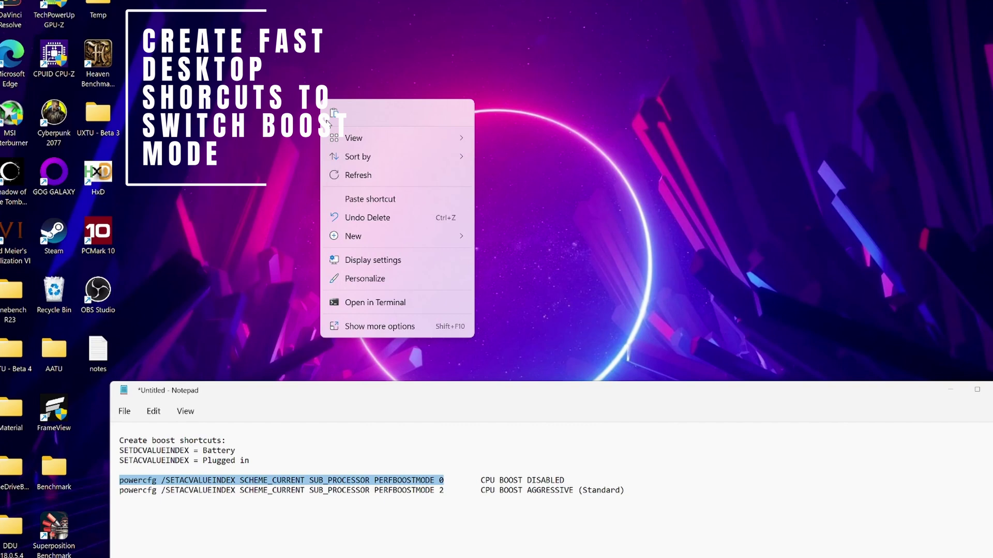
{"action": "mouse_move", "coordinate": [401, 233]}
{"action": "left_click", "coordinate": [541, 257]}
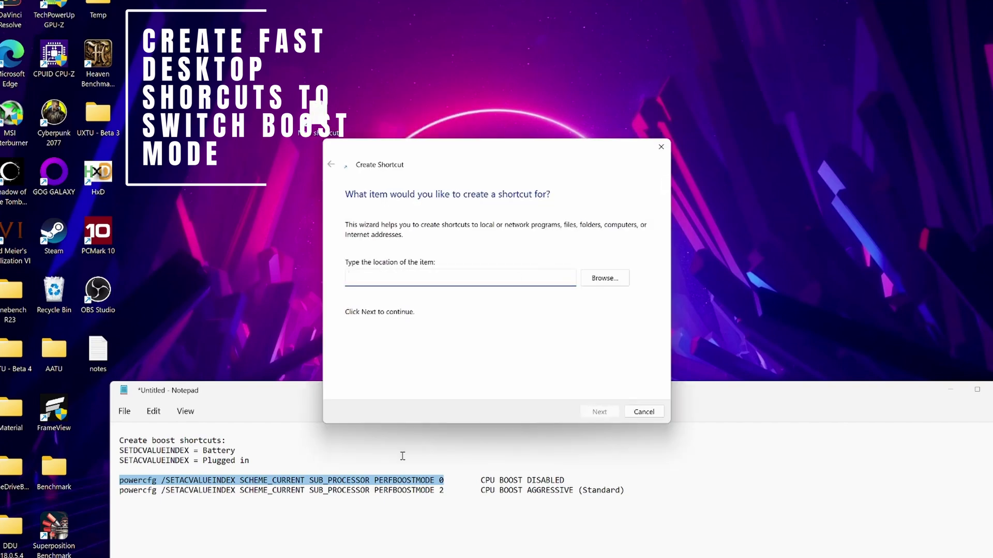
{"action": "left_click_drag", "start_coordinate": [445, 480], "coordinate": [119, 481]}
{"action": "key", "text": "ctrl+c"}
{"action": "left_click", "coordinate": [434, 278]}
{"action": "key", "text": "ctrl+v"}
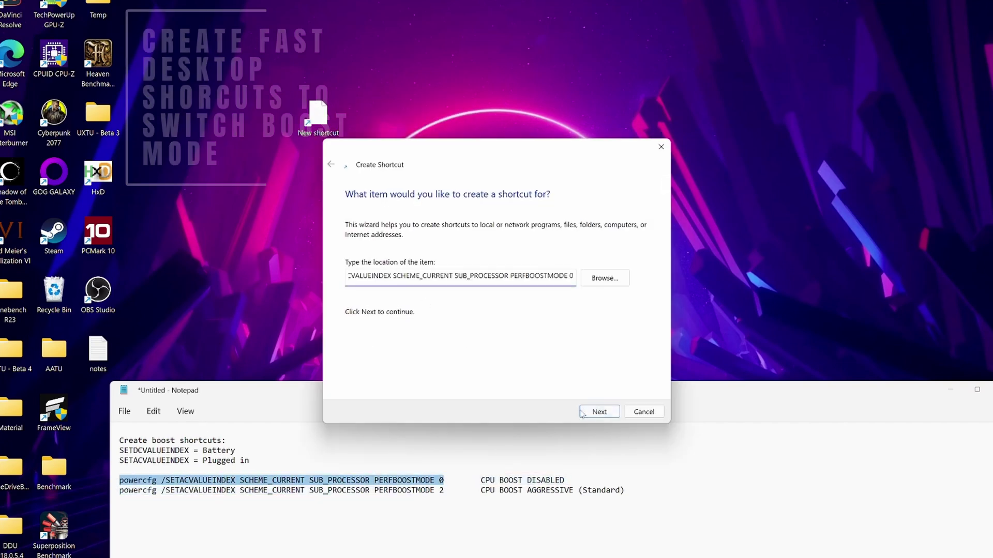
{"action": "left_click", "coordinate": [598, 413]}
{"action": "type", "text": "CPU BOOST DISABLED"}
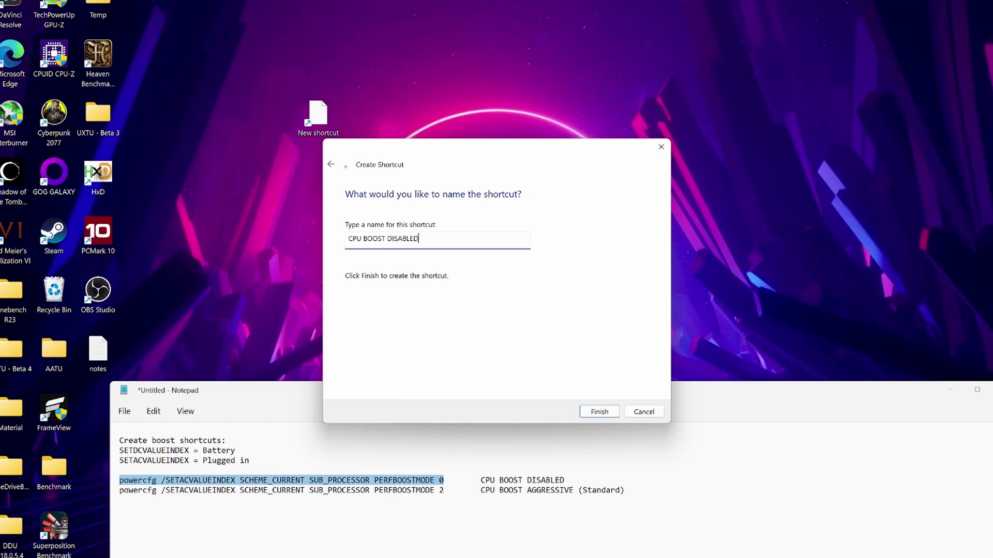
{"action": "left_click", "coordinate": [598, 412]}
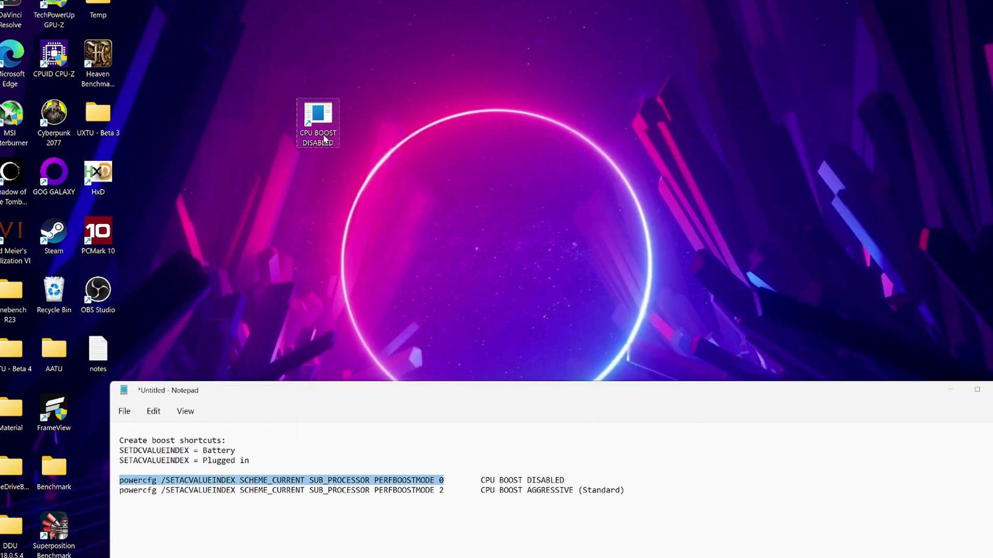
- Duplicate the shortcut and rename the copy CPU BOOST AGGRESSIVE
{"action": "right_click", "coordinate": [319, 165]}
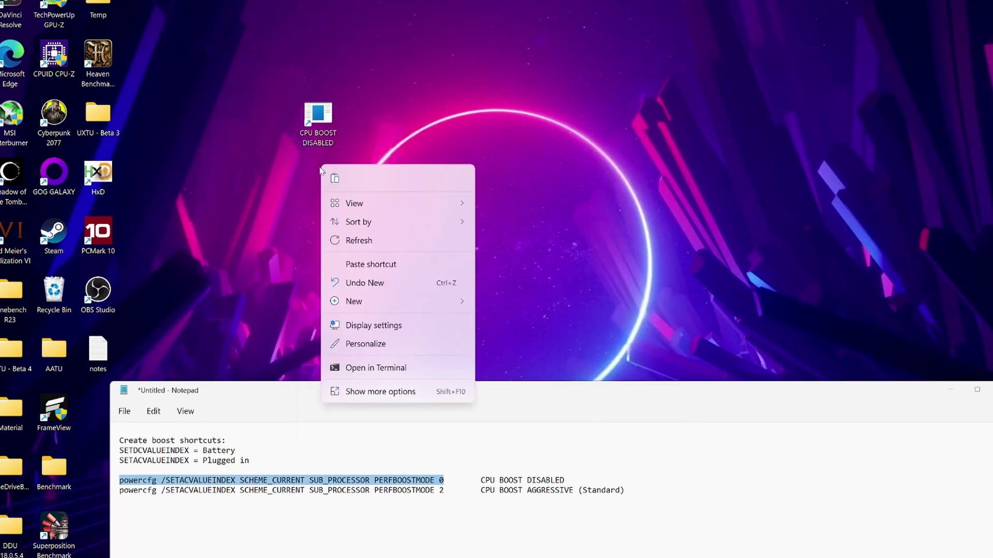
{"action": "left_click", "coordinate": [334, 178]}
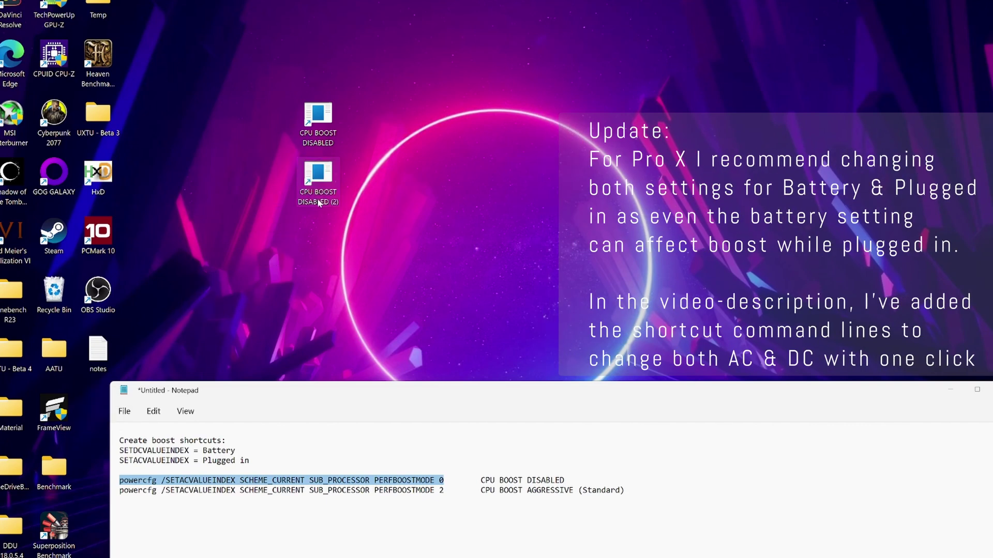
{"action": "left_click", "coordinate": [318, 202]}
{"action": "double_click", "coordinate": [318, 203]}
{"action": "type", "text": "AGGRESSIVE"}
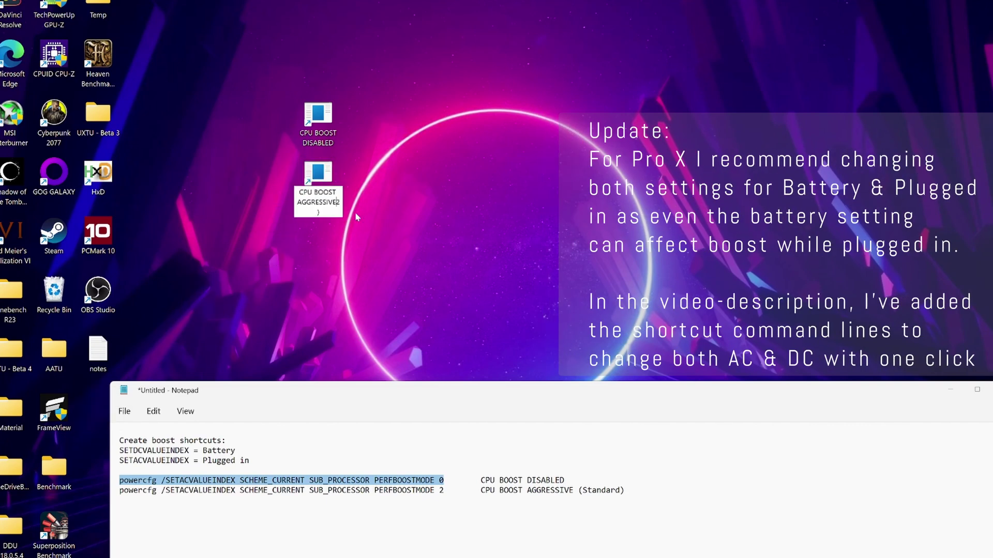
{"action": "key", "text": "Return"}
- Give the CPU BOOST AGGRESSIVE shortcut the green checkmark icon
{"action": "right_click", "coordinate": [323, 185]}
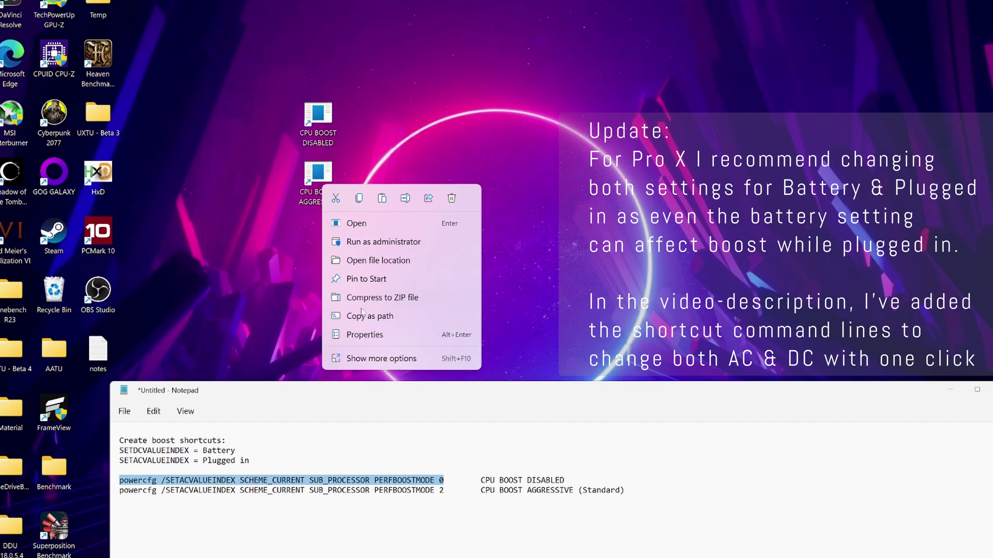
{"action": "left_click", "coordinate": [364, 334]}
{"action": "left_click", "coordinate": [529, 305]}
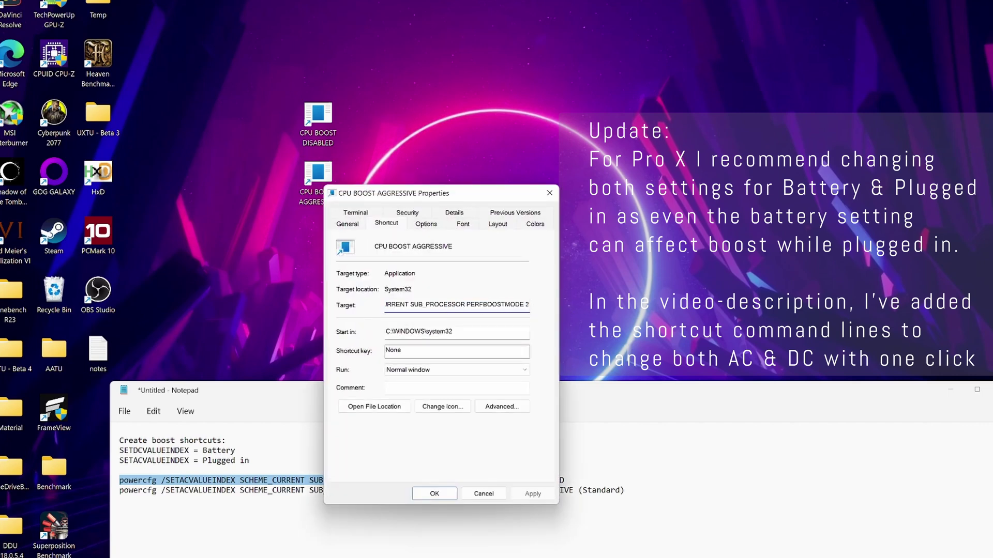
{"action": "left_click", "coordinate": [530, 491]}
{"action": "left_click", "coordinate": [443, 406]}
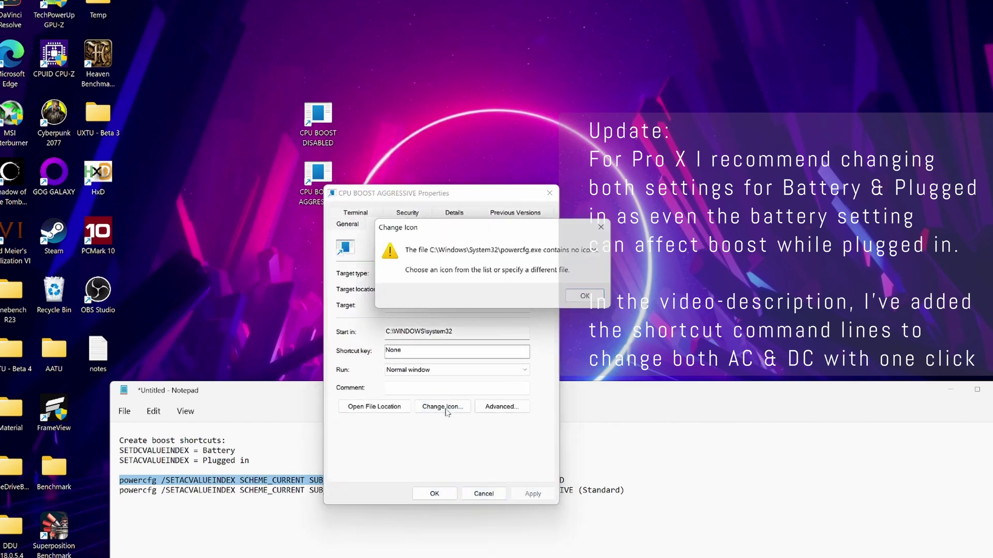
{"action": "left_click", "coordinate": [538, 307]}
{"action": "scroll", "coordinate": [439, 352], "scroll_direction": "down", "scroll_amount": 5}
{"action": "left_click", "coordinate": [378, 313]}
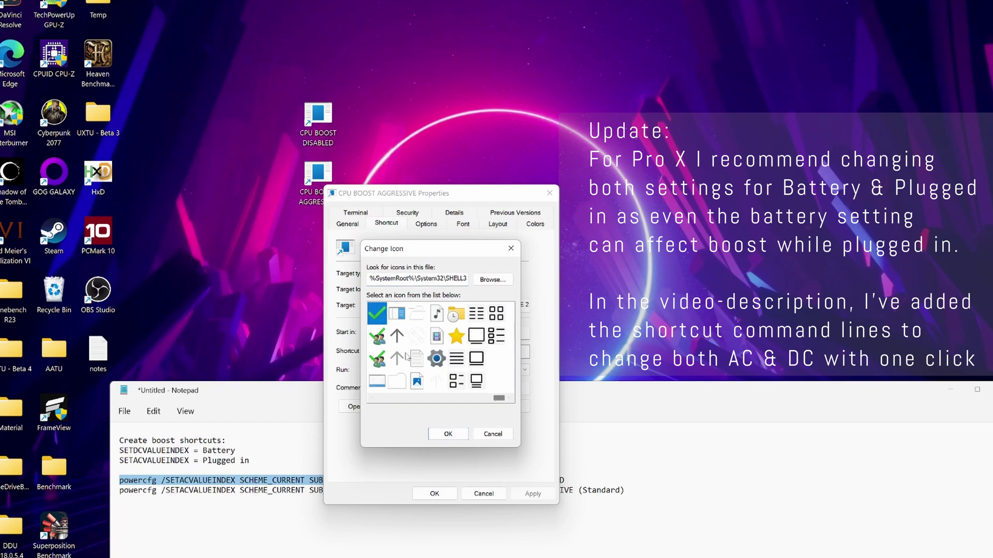
{"action": "left_click", "coordinate": [447, 432]}
{"action": "left_click", "coordinate": [434, 494]}
- Give the CPU BOOST DISABLED shortcut a different icon of its own
{"action": "right_click", "coordinate": [318, 122]}
{"action": "left_click", "coordinate": [355, 284]}
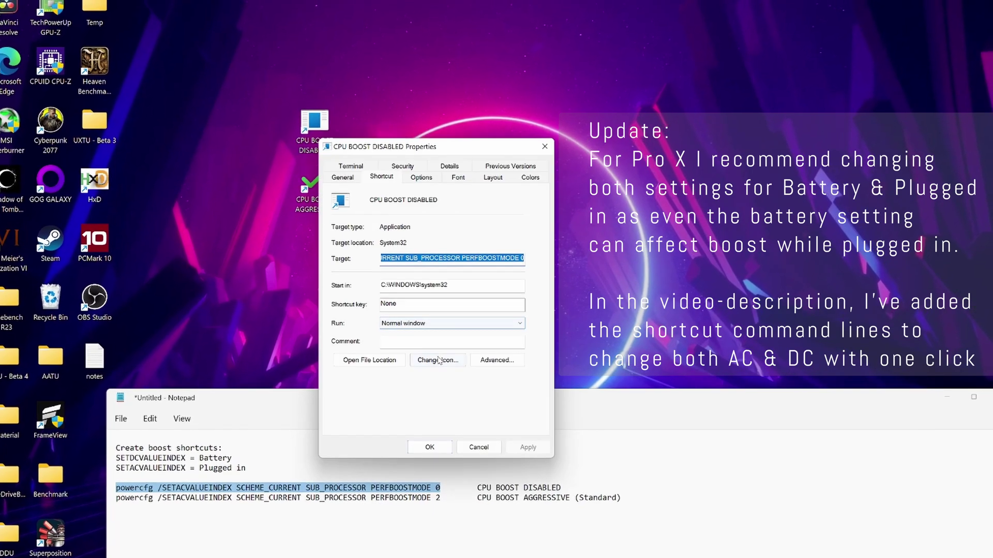
{"action": "left_click", "coordinate": [442, 352]}
{"action": "left_click_drag", "start_coordinate": [376, 354], "coordinate": [413, 355]}
{"action": "left_click", "coordinate": [450, 315]}
{"action": "left_click", "coordinate": [442, 390]}
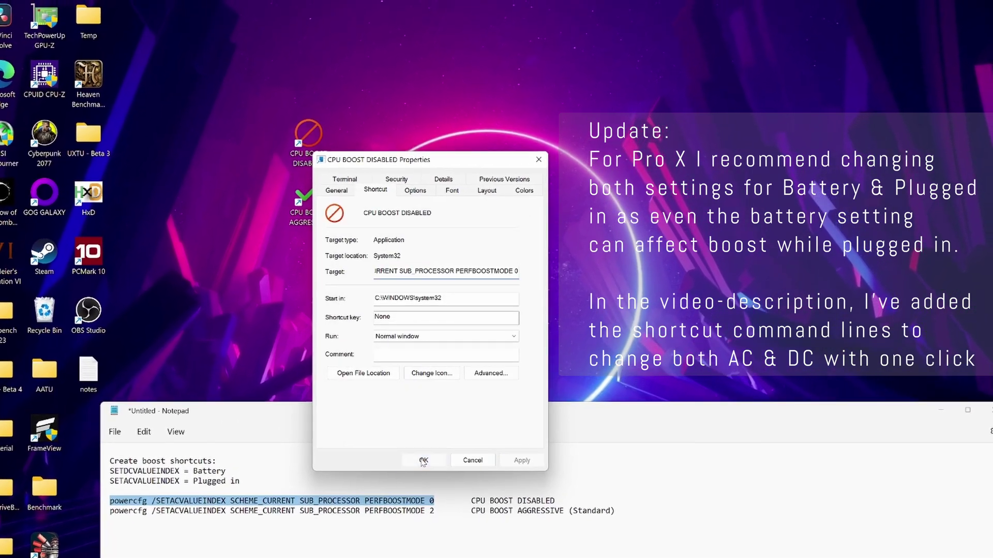
{"action": "left_click", "coordinate": [428, 450]}
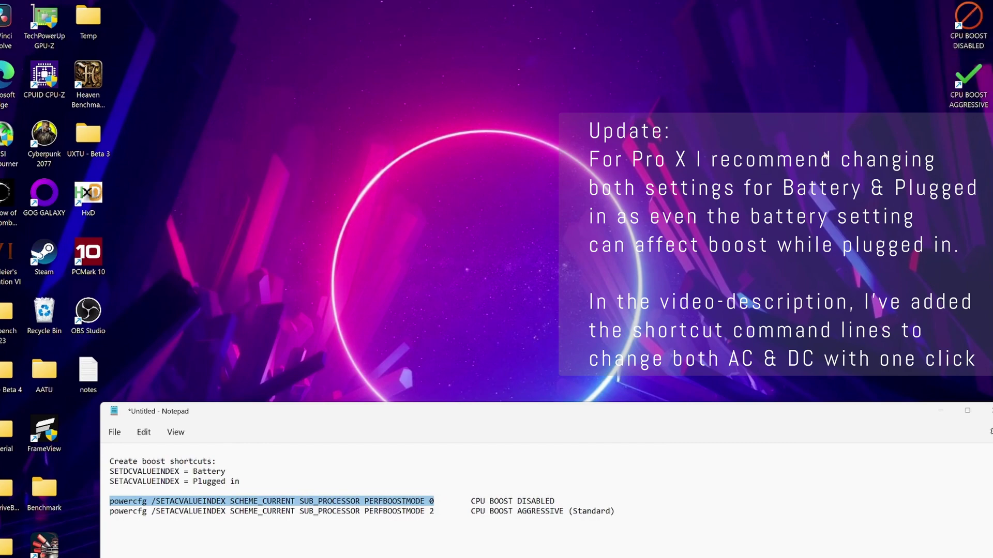
- Search 'energi' and open advanced power settings at Processor performance boost mode
{"action": "key", "text": "super"}
{"action": "type", "text": "energi"}
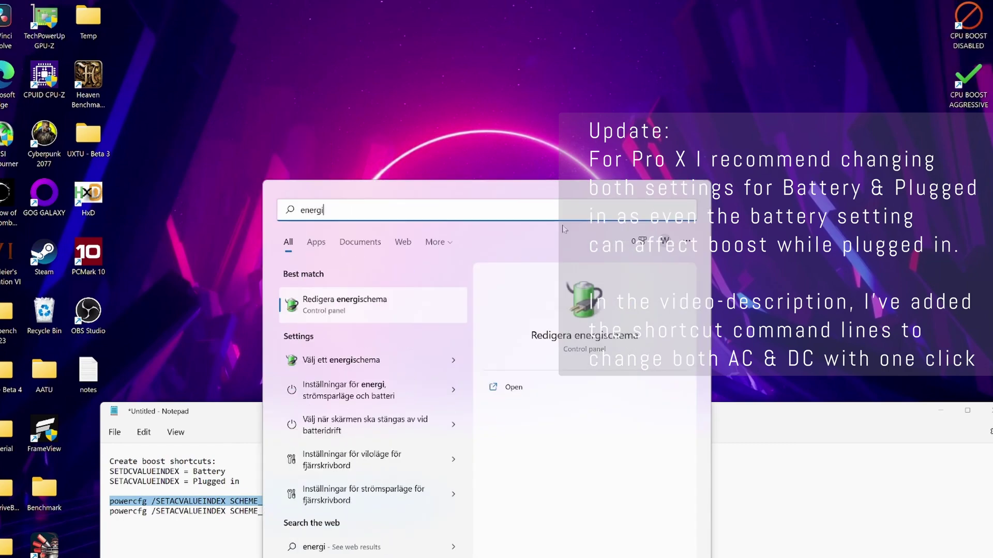
{"action": "key", "text": "Return"}
{"action": "left_click", "coordinate": [303, 418]}
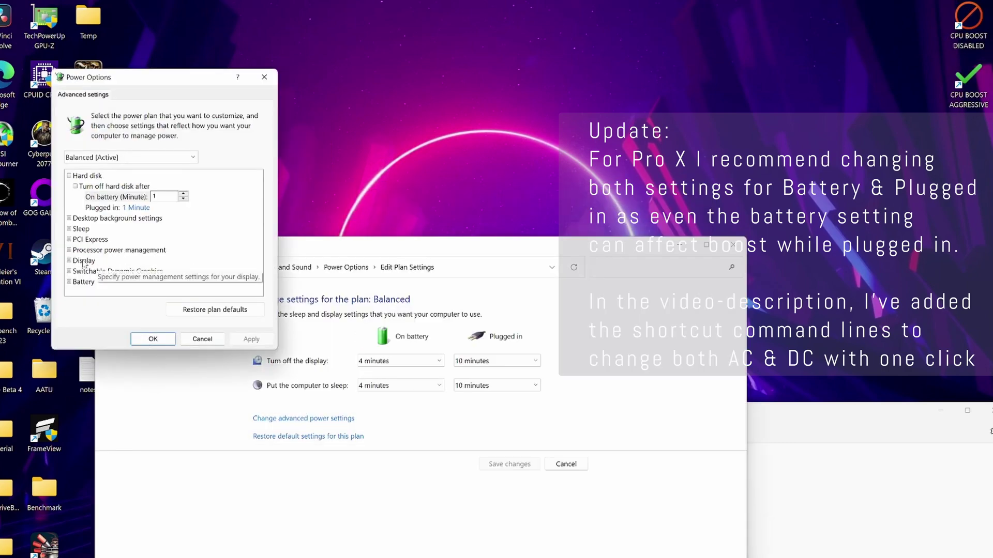
{"action": "left_click", "coordinate": [69, 250]}
{"action": "left_click", "coordinate": [75, 271]}
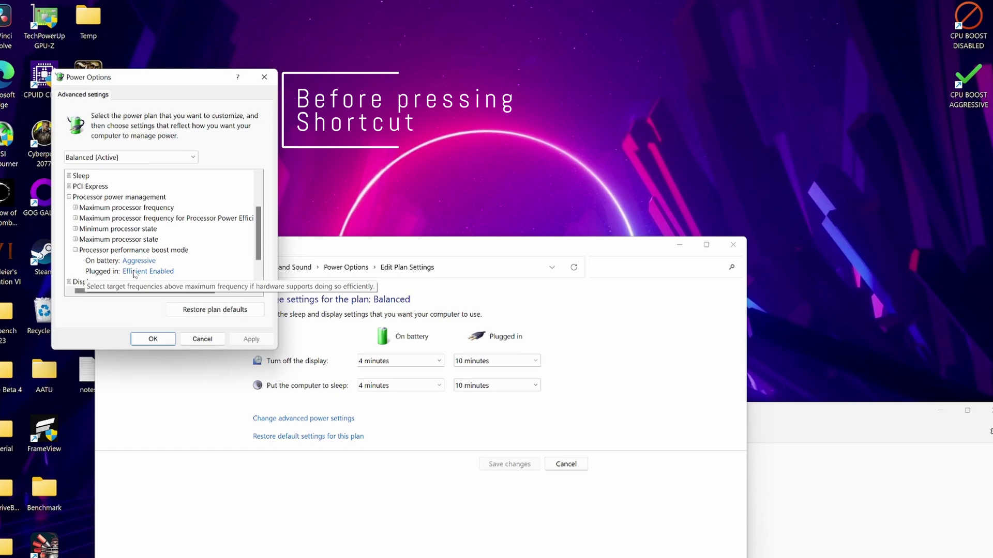
- Reopen the advanced settings to confirm boost mode reads Aggressive for battery and plugged in
{"action": "left_click", "coordinate": [202, 338]}
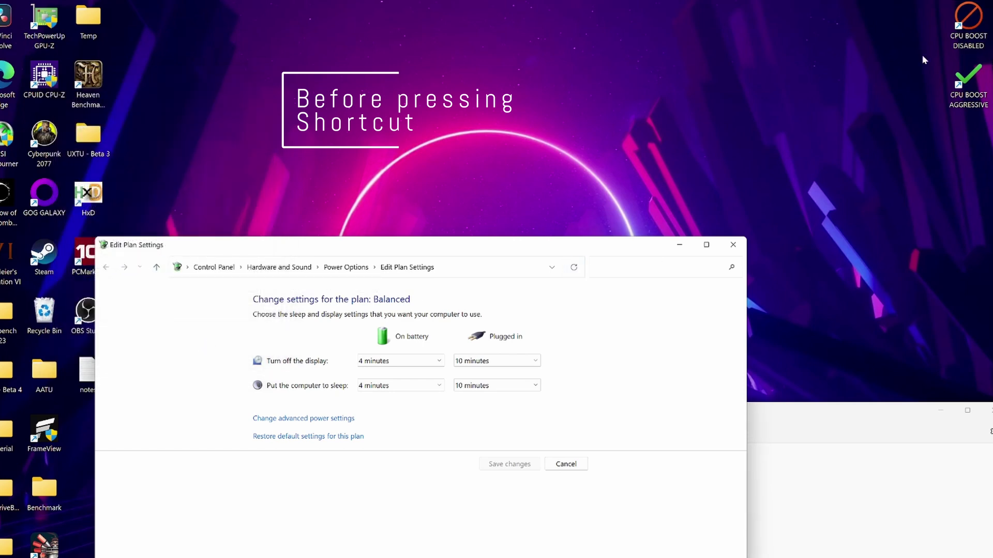
{"action": "left_click", "coordinate": [288, 418]}
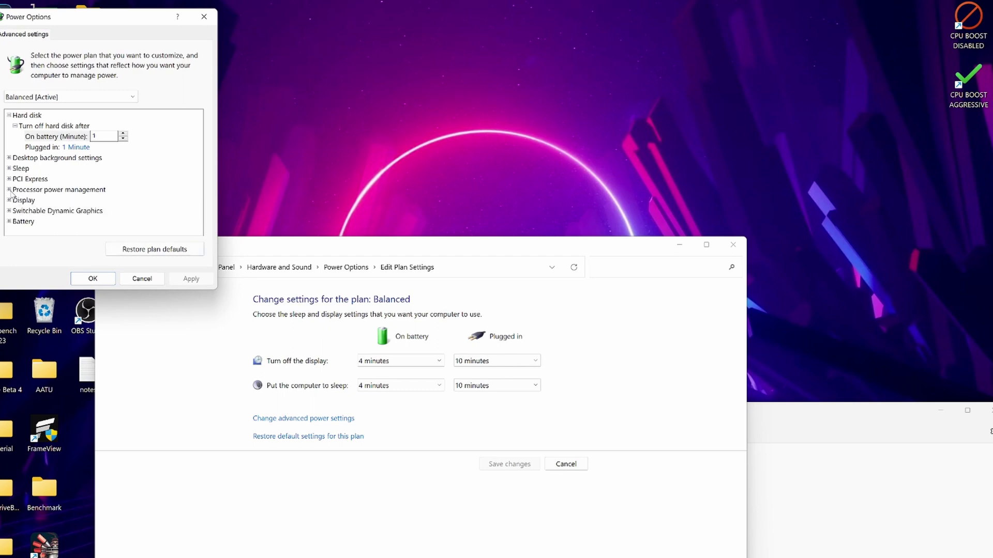
{"action": "scroll", "coordinate": [13, 195], "scroll_direction": "down", "scroll_amount": 3}
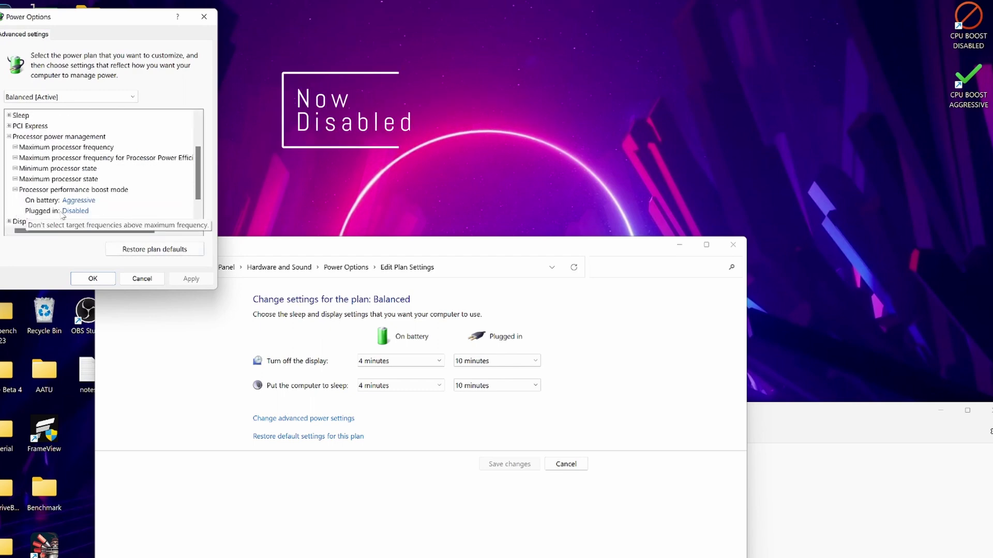
{"action": "left_click", "coordinate": [132, 279]}
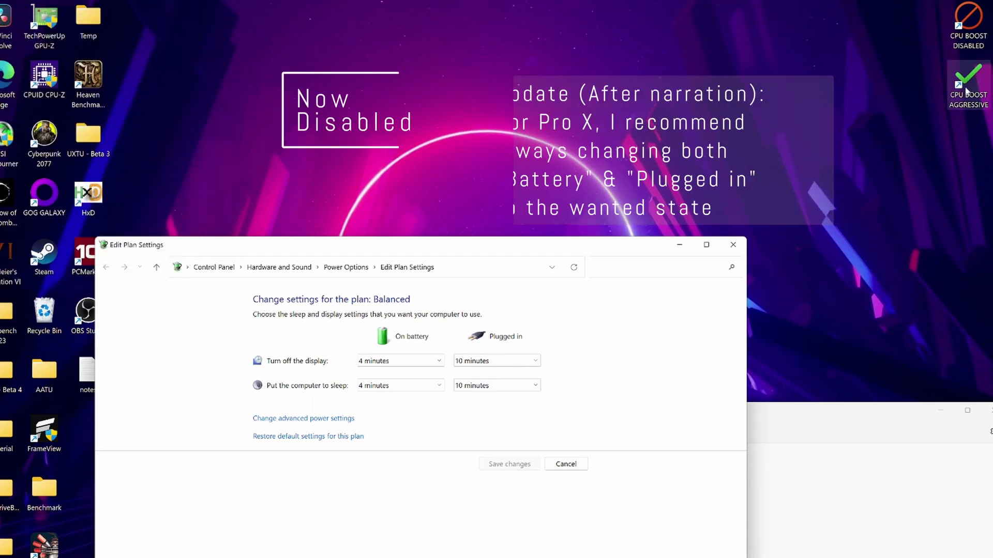
{"action": "left_click", "coordinate": [294, 420]}
{"action": "left_click", "coordinate": [19, 197]}
{"action": "scroll", "coordinate": [23, 222], "scroll_direction": "down", "scroll_amount": 1}
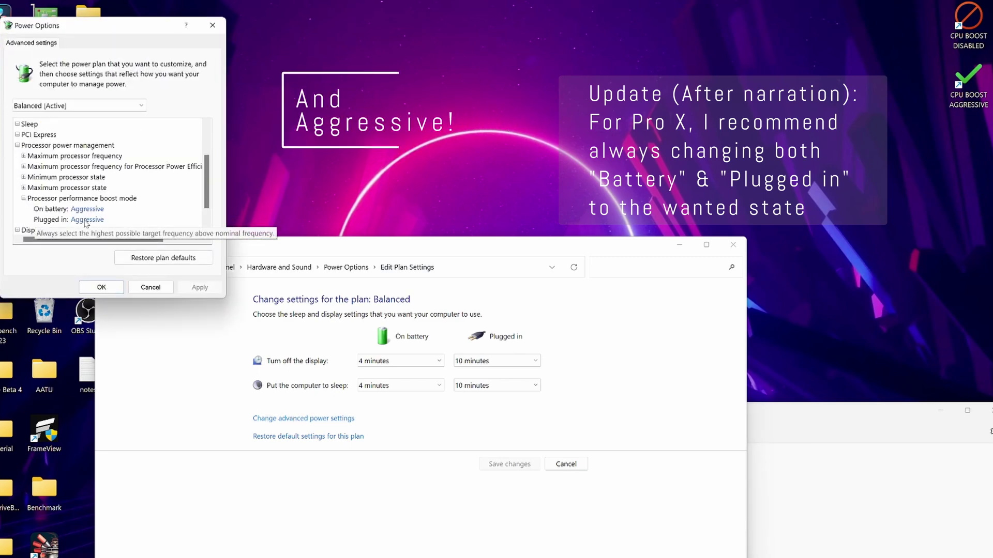
{"action": "left_click", "coordinate": [151, 287]}
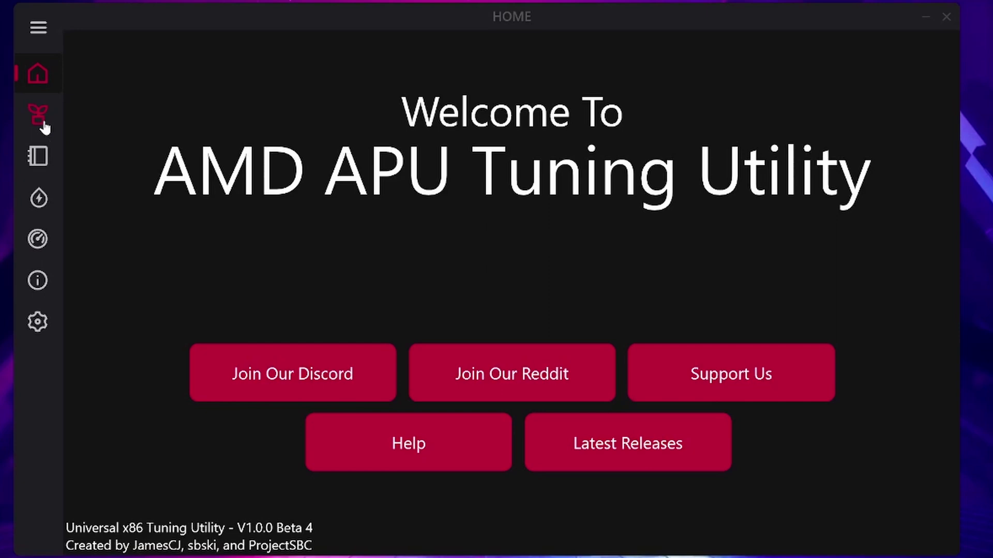
- Open the APU Preset page for the Ryzen 7 6800HS
{"action": "left_click", "coordinate": [46, 123]}
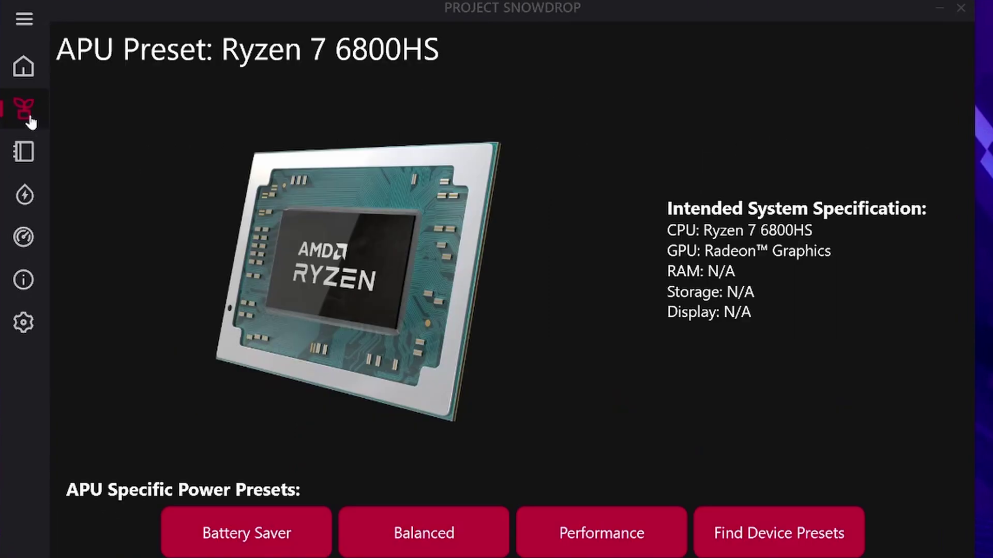
- In Custom Presets, enable Temp Limit at 75 °C and apply it
{"action": "left_click", "coordinate": [24, 155]}
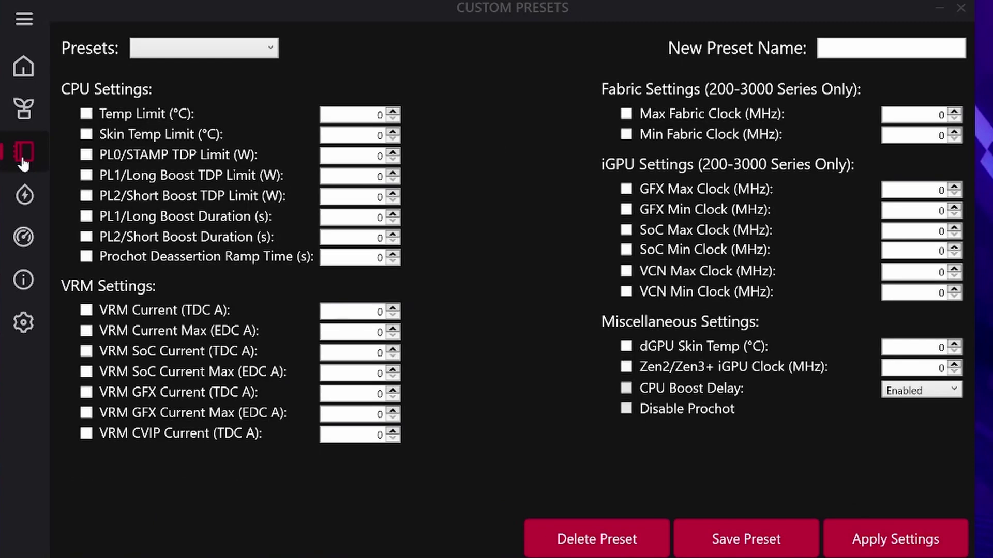
{"action": "left_click", "coordinate": [86, 114]}
{"action": "left_click", "coordinate": [351, 115]}
{"action": "type", "text": "75"}
{"action": "left_click", "coordinate": [856, 539]}
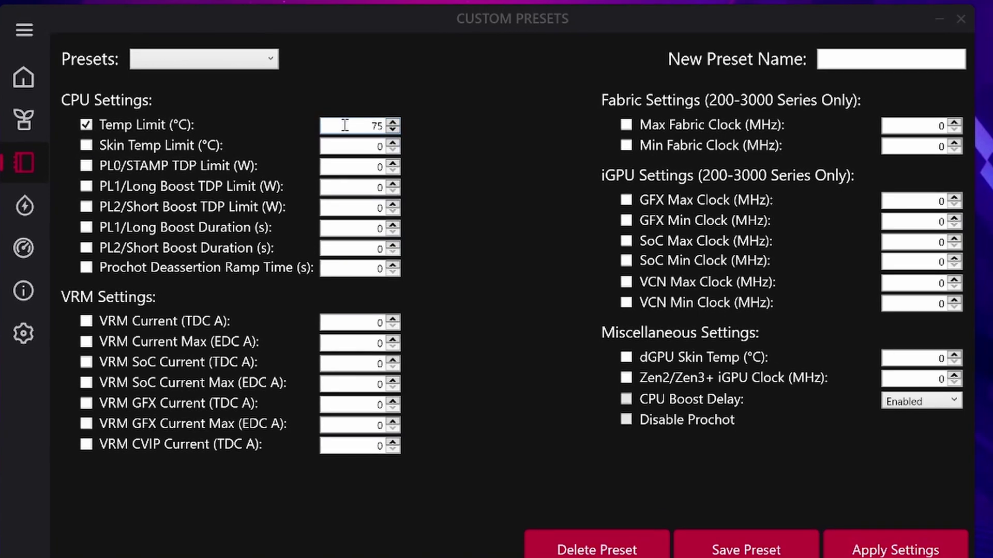
- Enable the PL0, PL1 and PL2 TDP limits at 25 W each and apply
{"action": "left_click", "coordinate": [85, 168]}
{"action": "left_click", "coordinate": [86, 187]}
{"action": "left_click", "coordinate": [360, 166]}
{"action": "type", "text": "25"}
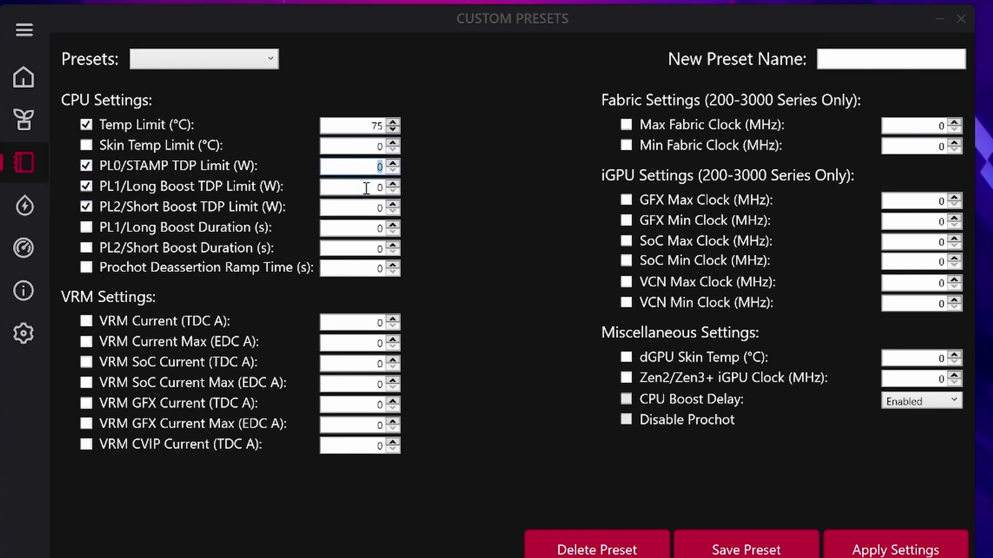
{"action": "left_click", "coordinate": [365, 187]}
{"action": "type", "text": "25"}
{"action": "left_click", "coordinate": [363, 207]}
{"action": "type", "text": "25"}
{"action": "left_click", "coordinate": [938, 550]}
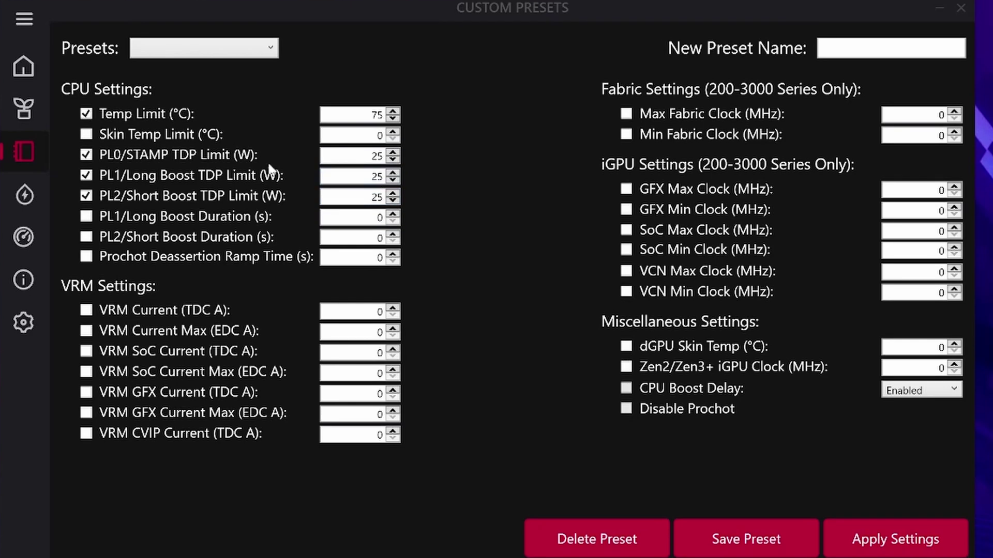
- On Clock Control, tick and untick CPU curve optimiser and All Core Clock, leaving both off
{"action": "left_click", "coordinate": [25, 241]}
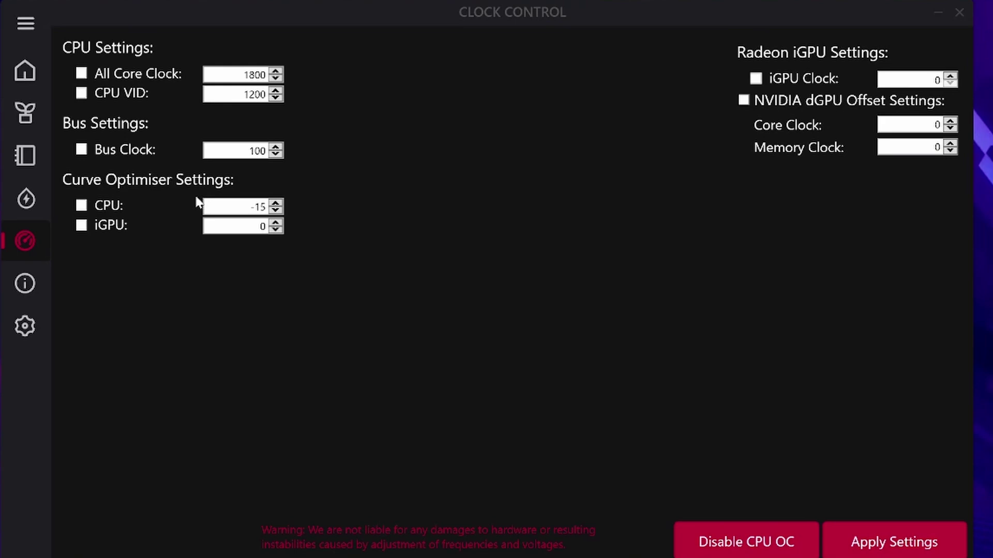
{"action": "left_click", "coordinate": [83, 204]}
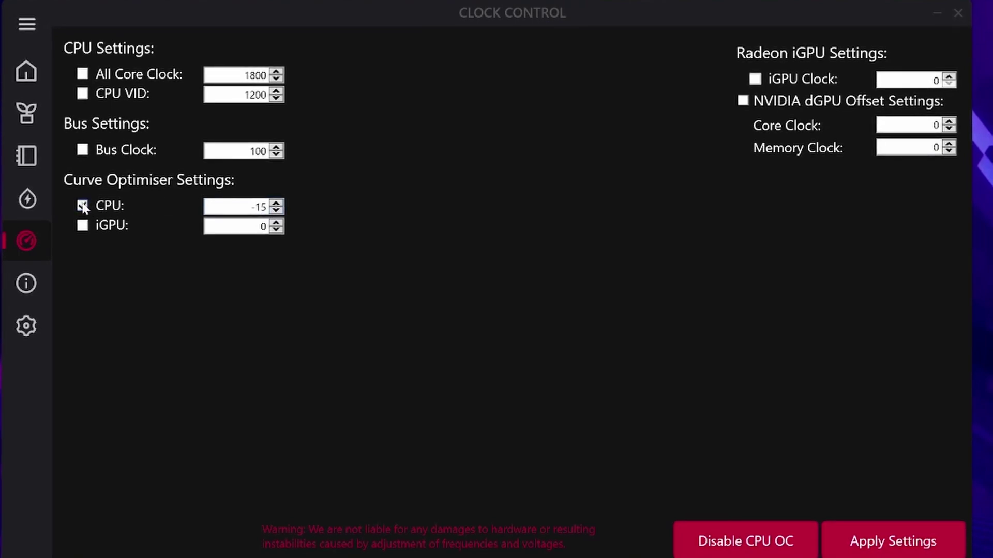
{"action": "left_click", "coordinate": [83, 206]}
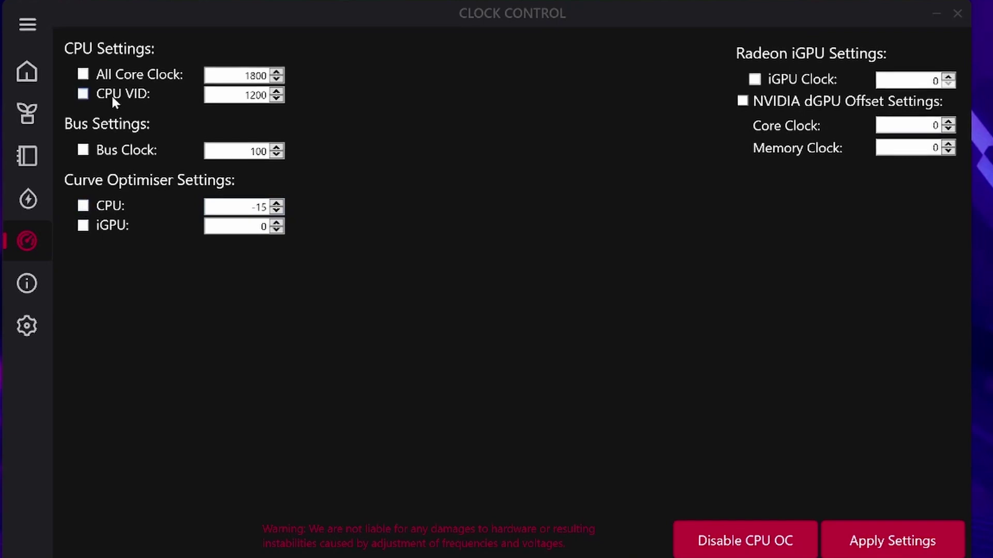
{"action": "left_click", "coordinate": [83, 74]}
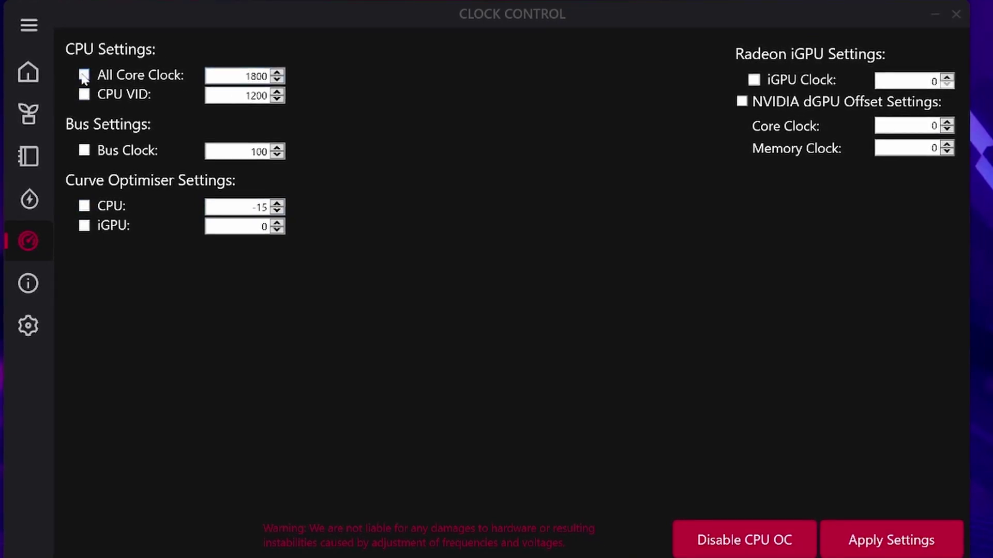
{"action": "left_click", "coordinate": [83, 76]}
- Move from the info page to the Settings page with General and Overlay options
{"action": "left_click", "coordinate": [37, 286]}
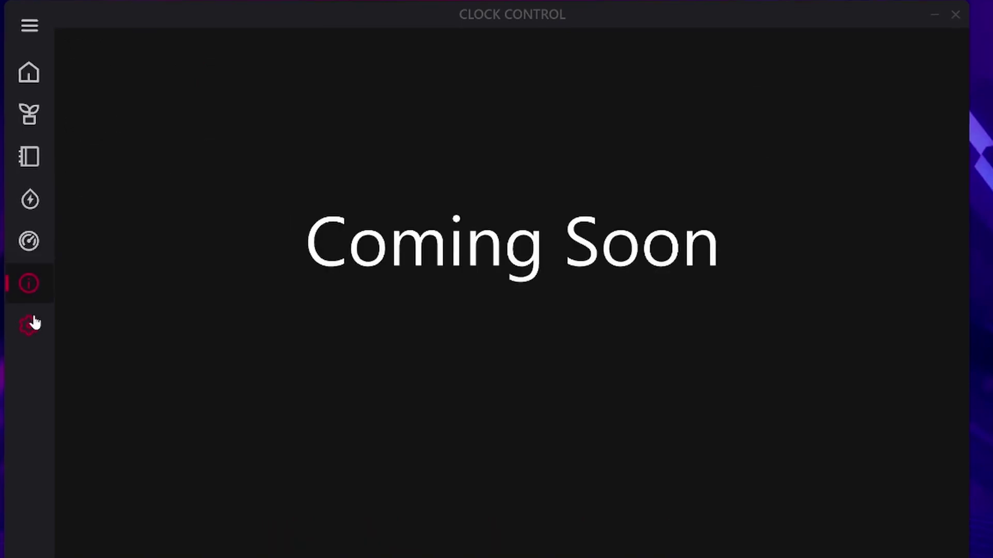
{"action": "left_click", "coordinate": [33, 325]}
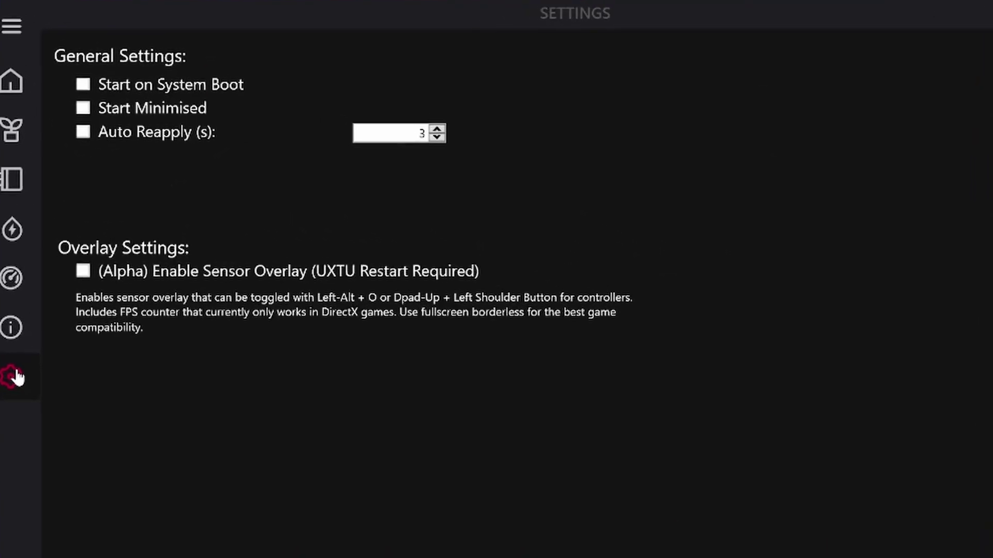